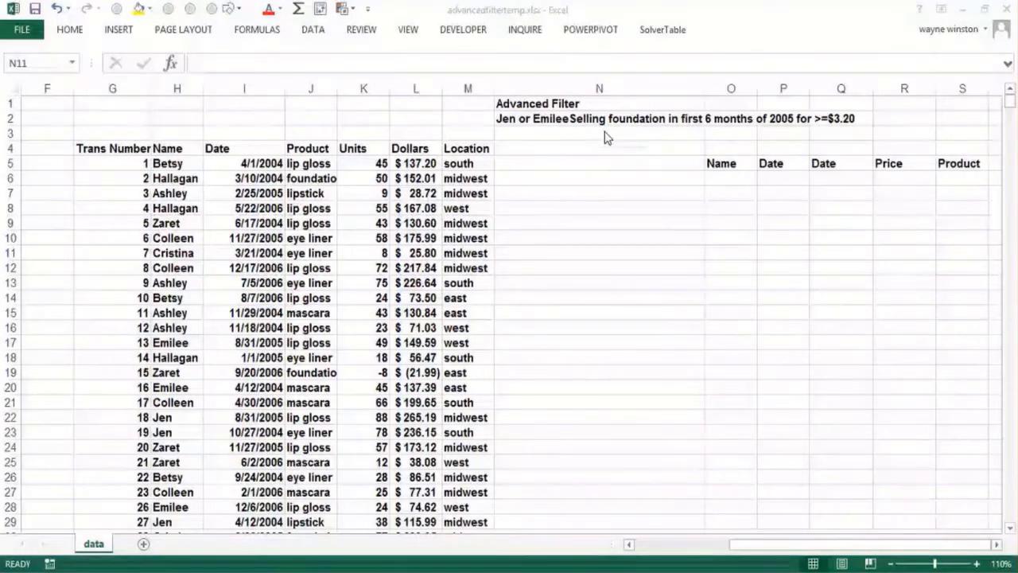
- Enter the file name Advancedfiltertemp.xlsx in cell N3 below the filter description
{"action": "left_click", "coordinate": [593, 165]}
{"action": "left_click", "coordinate": [562, 134]}
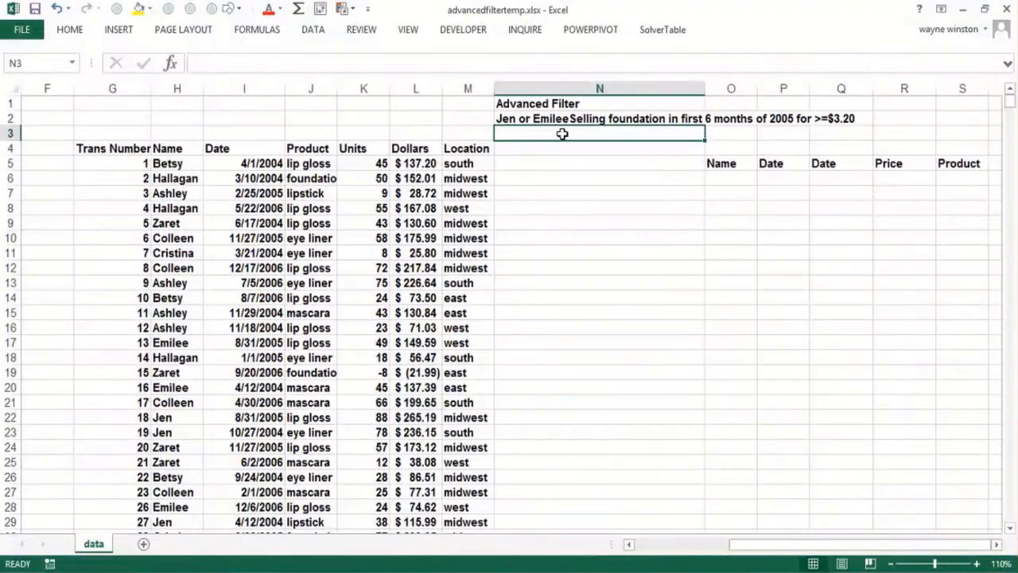
{"action": "type", "text": "Advanced Filter"}
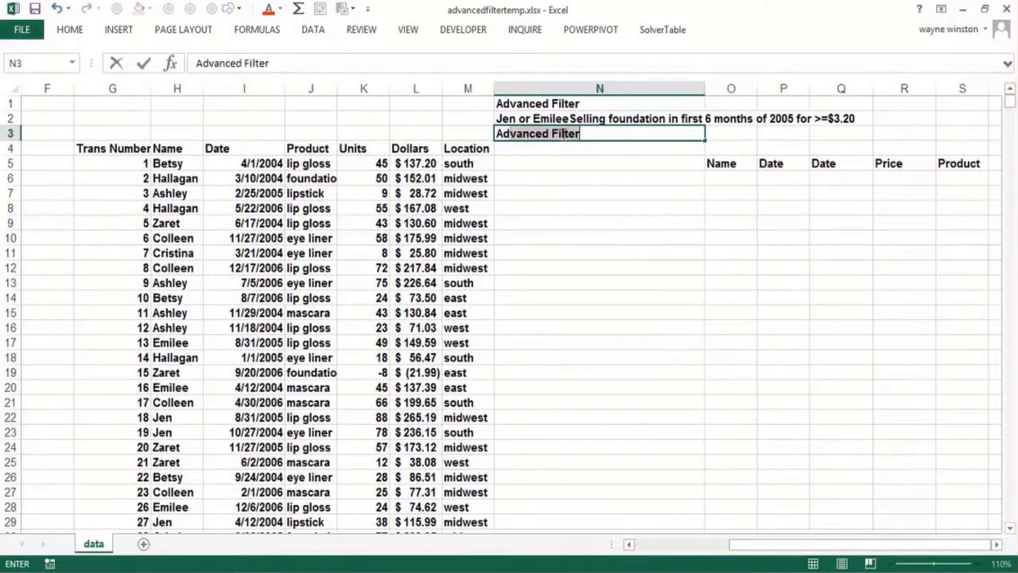
{"action": "key", "text": "BackSpace"}
{"action": "key", "text": "BackSpace"}
{"action": "key", "text": "BackSpace"}
{"action": "key", "text": "BackSpace"}
{"action": "key", "text": "BackSpace"}
{"action": "key", "text": "BackSpace"}
{"action": "key", "text": "BackSpace"}
{"action": "type", "text": "fi"}
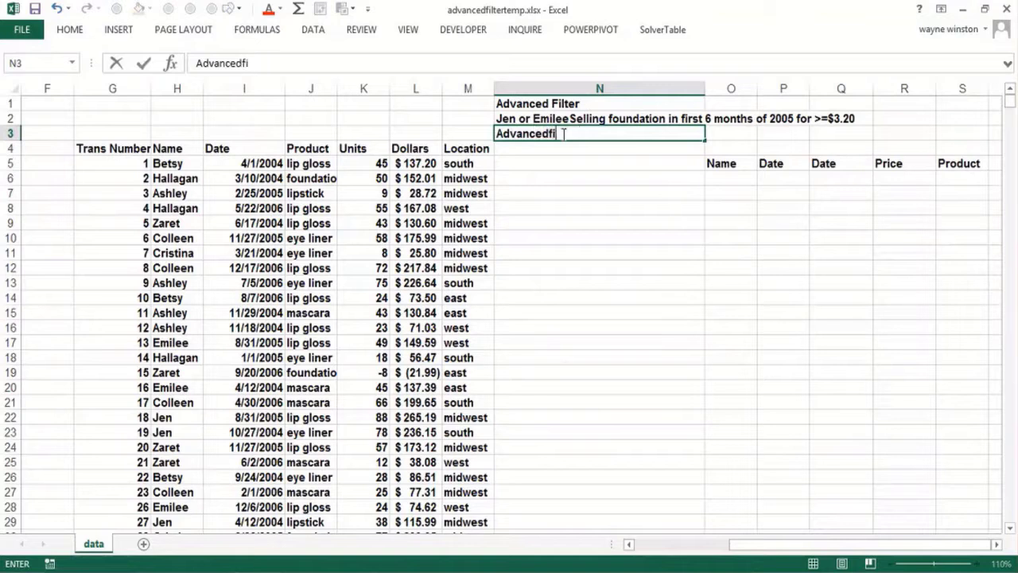
{"action": "type", "text": "ltertemp.xlsx"}
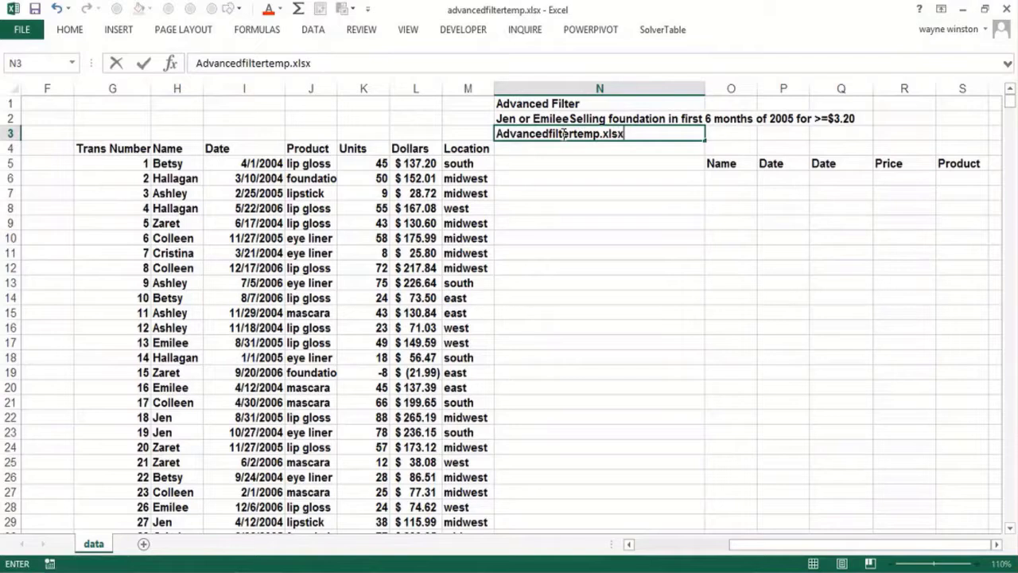
{"action": "key", "text": "Return"}
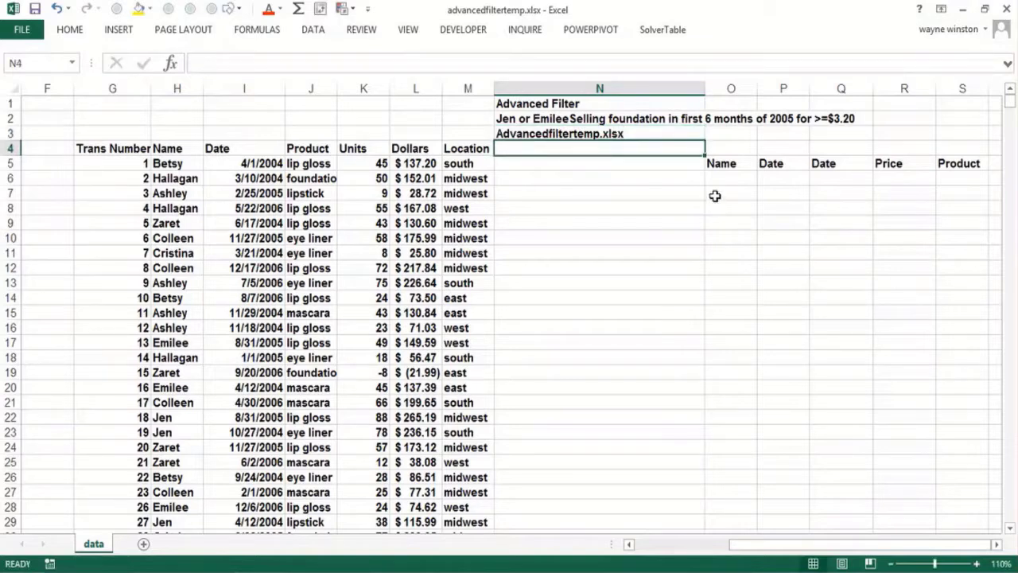
- Enter the first salesperson's name from the N2 description as the Name criterion in O6
{"action": "left_click", "coordinate": [724, 185]}
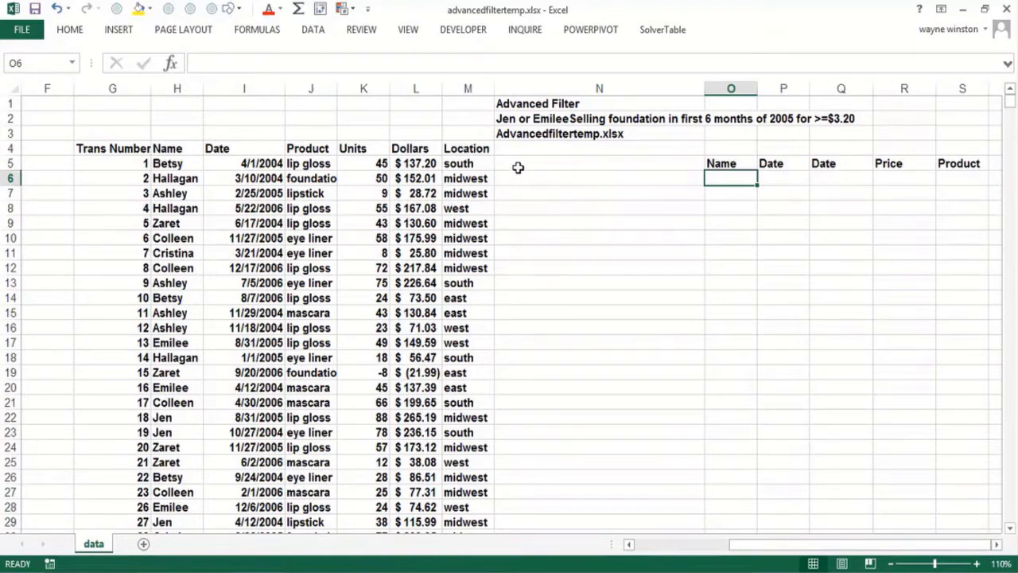
{"action": "left_click", "coordinate": [568, 130]}
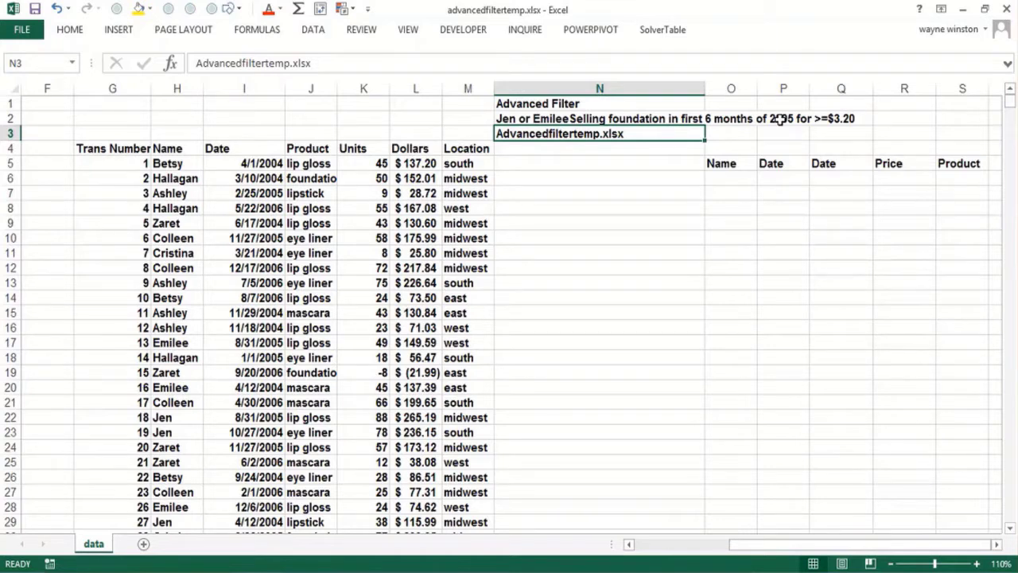
{"action": "key", "text": "Down"}
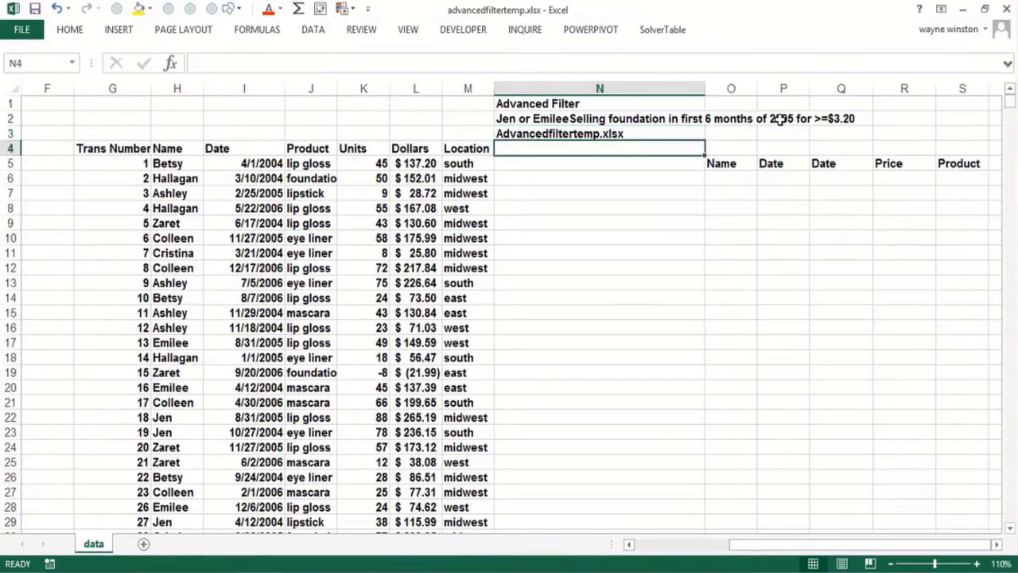
{"action": "key", "text": "Down"}
{"action": "key", "text": "Right"}
{"action": "key", "text": "Down"}
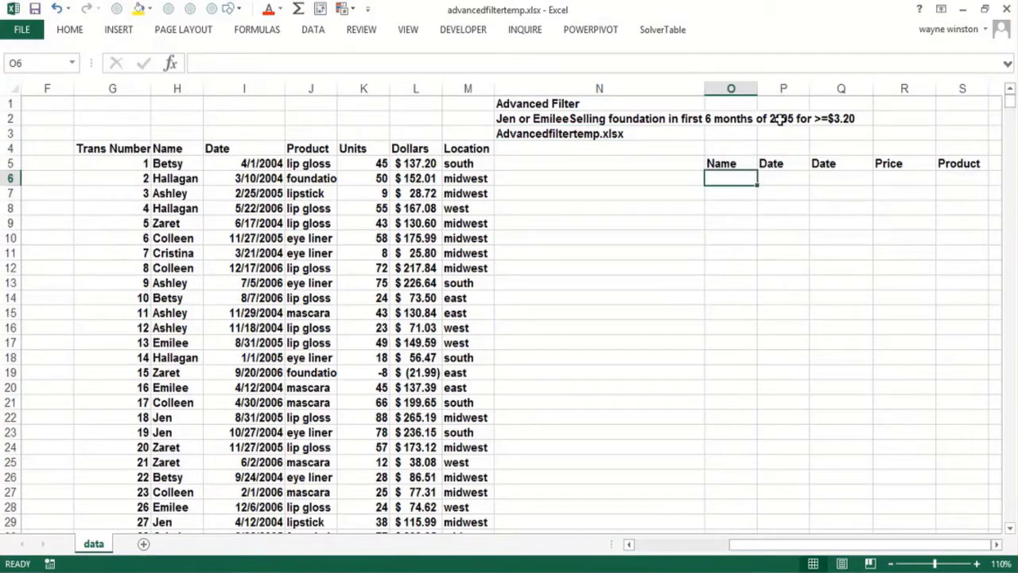
{"action": "type", "text": "J"}
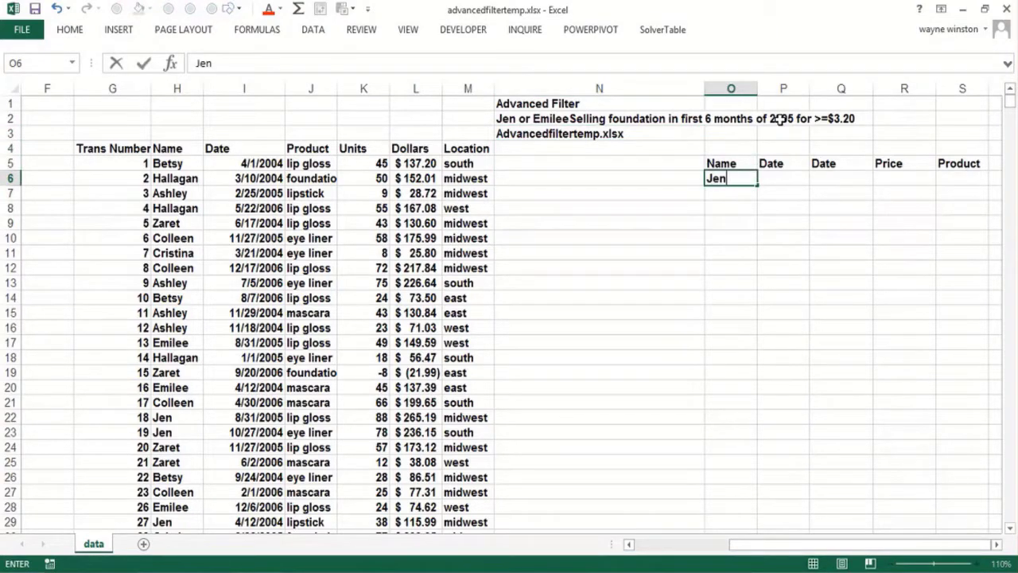
{"action": "type", "text": "en"}
{"action": "key", "text": "ctrl+Return"}
- Enter the date criteria >=1/1/2005 in P6 and <=6/30/2005 in Q6
{"action": "key", "text": "Right"}
{"action": "type", "text": ">=1"}
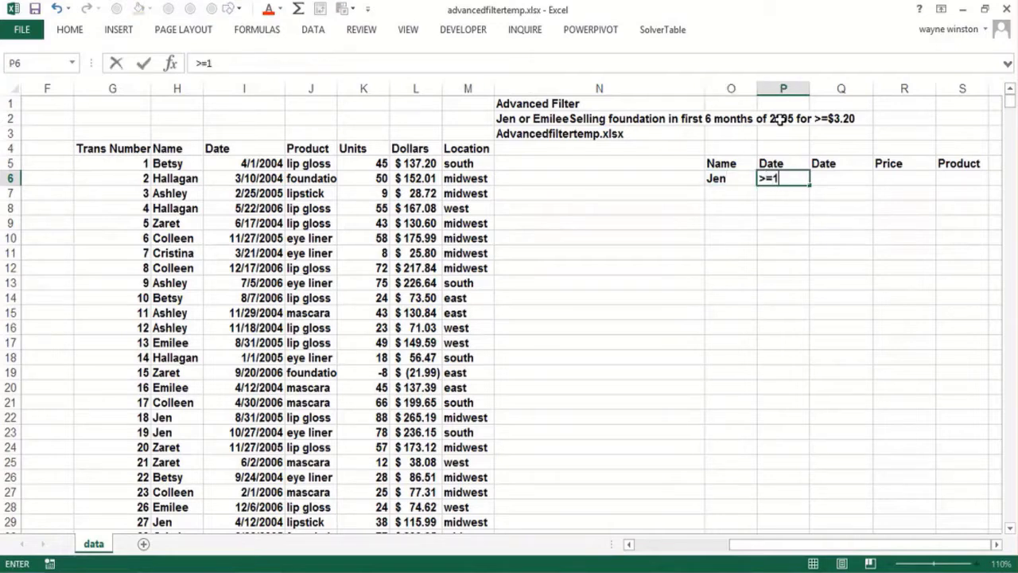
{"action": "type", "text": "/1/2005"}
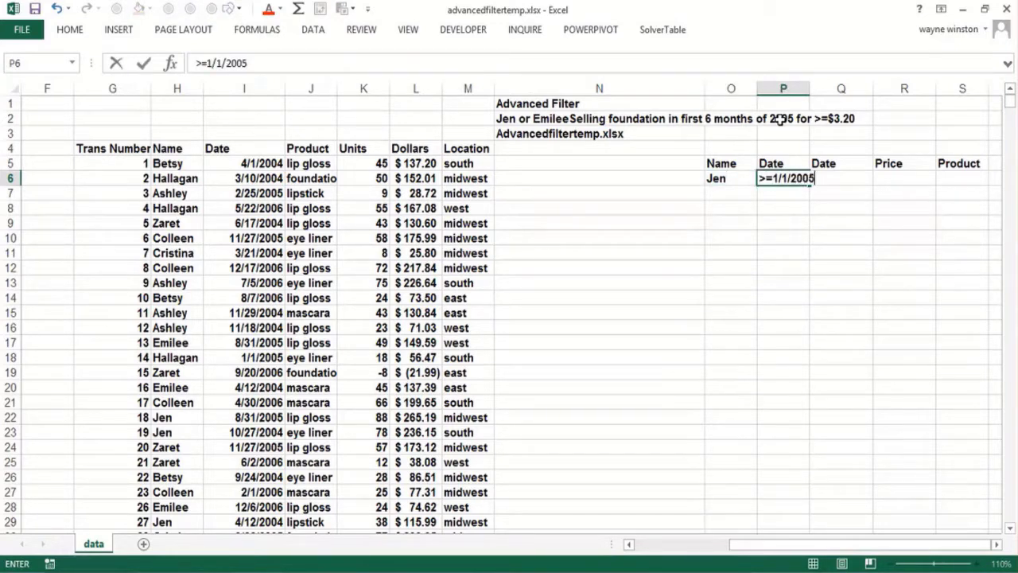
{"action": "key", "text": "Right"}
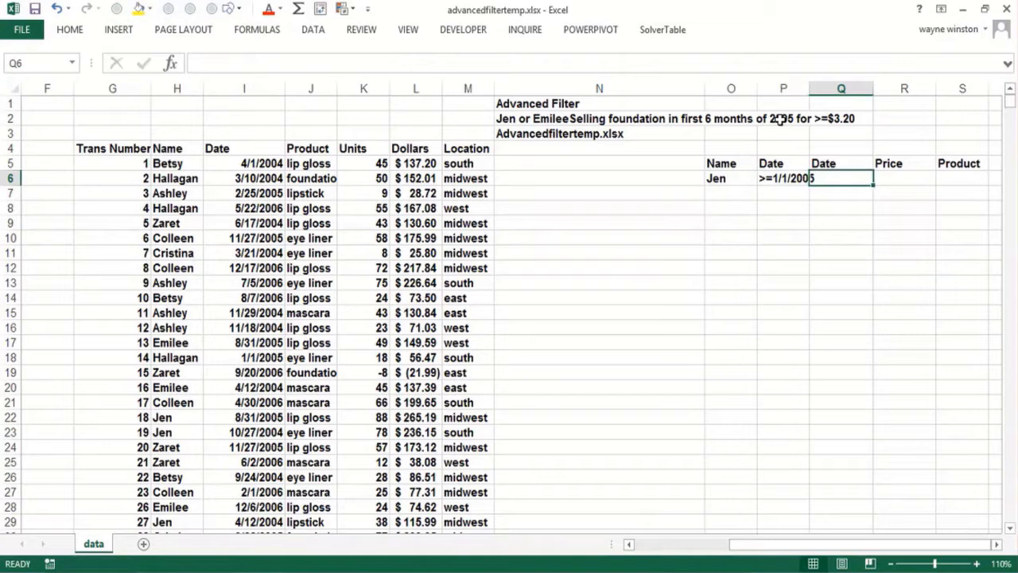
{"action": "type", "text": "<"}
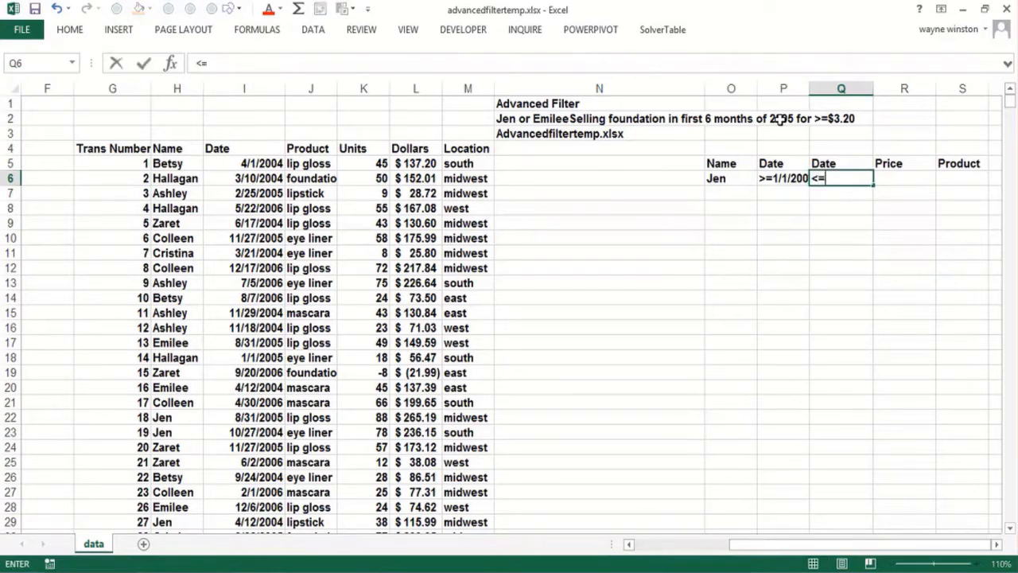
{"action": "type", "text": "=6/30/2005"}
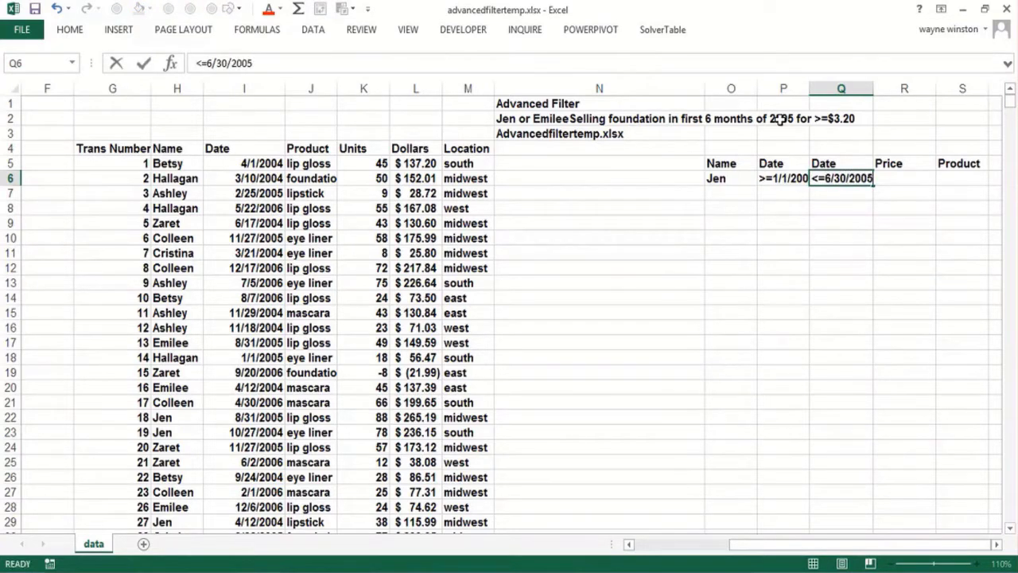
{"action": "key", "text": "Return"}
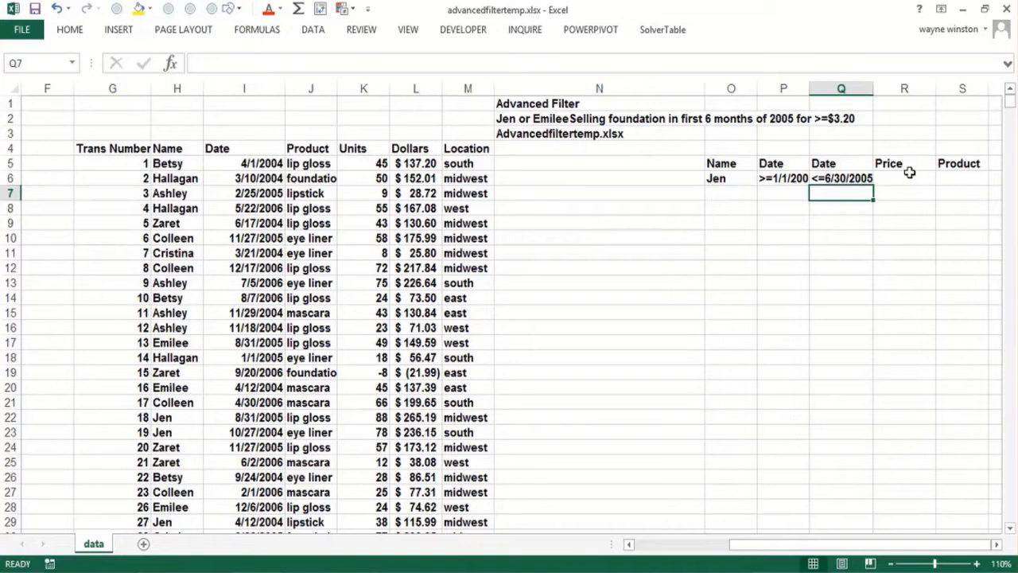
- Enter foundation as the Product criterion in S6
{"action": "left_click", "coordinate": [962, 179]}
{"action": "type", "text": "founda"}
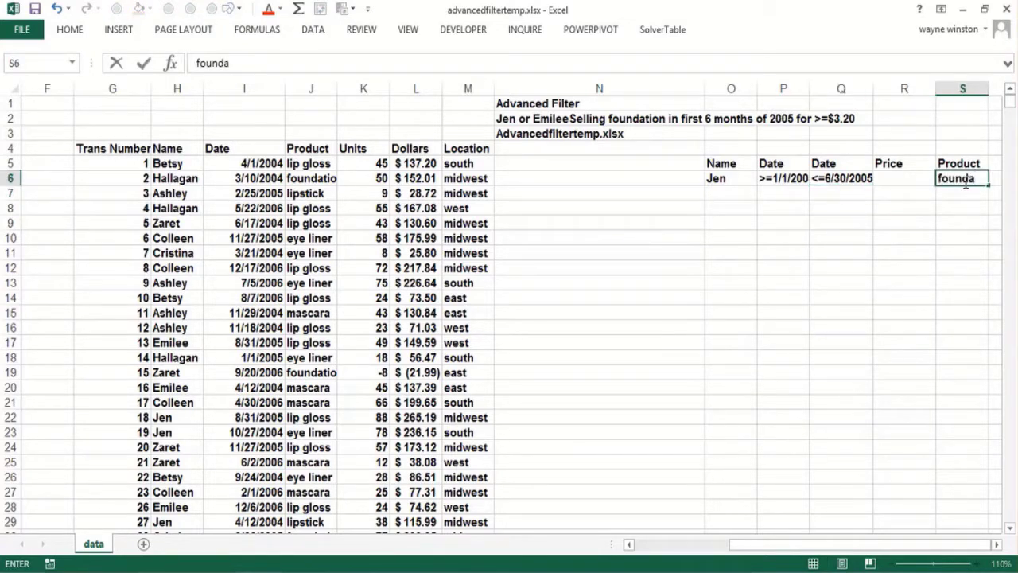
{"action": "type", "text": "tion"}
{"action": "key", "text": "Return"}
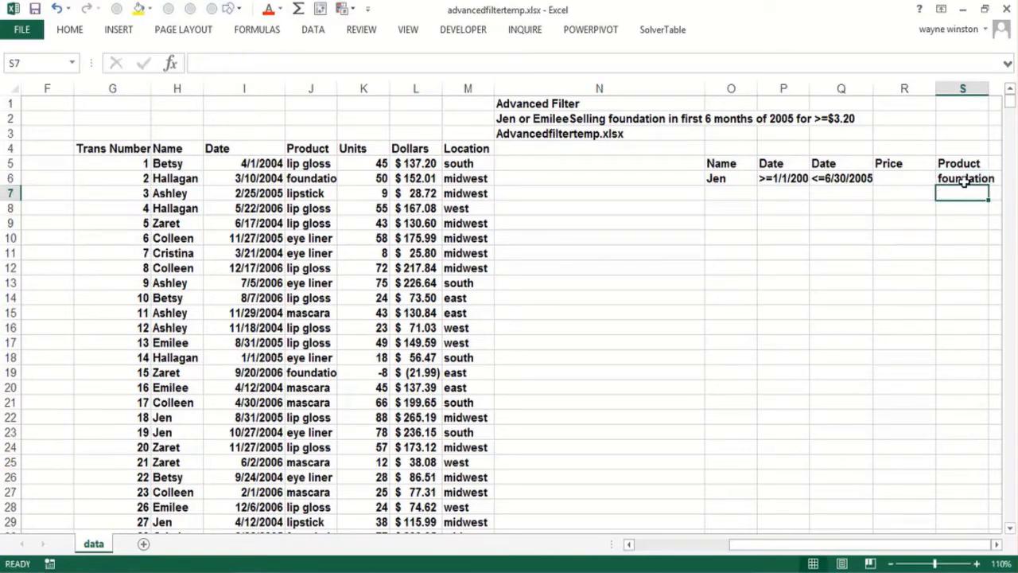
- Enter the formula =(L5/K5)>=3.2 as the Price criterion in R6
{"action": "left_click", "coordinate": [898, 184]}
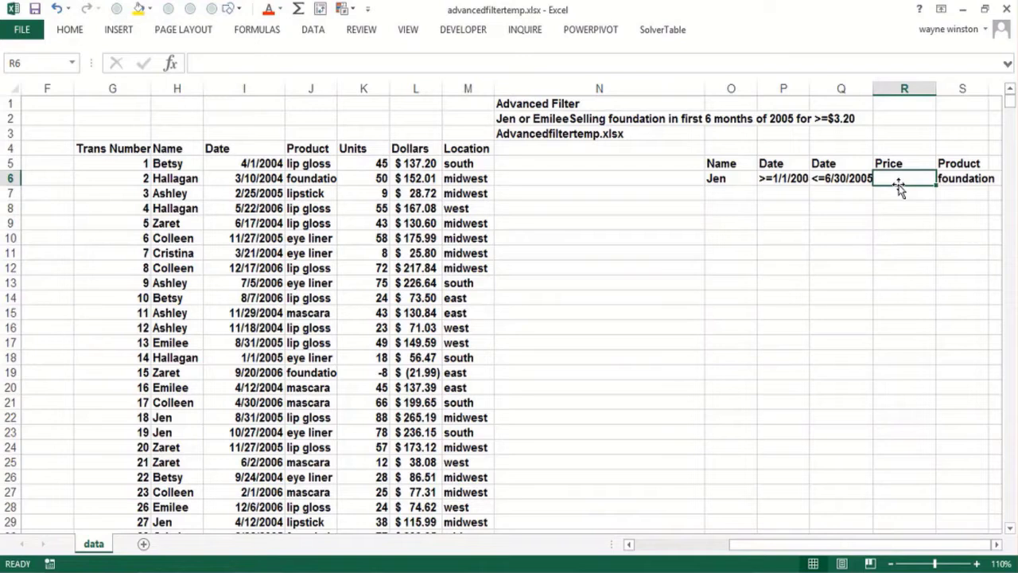
{"action": "type", "text": "="}
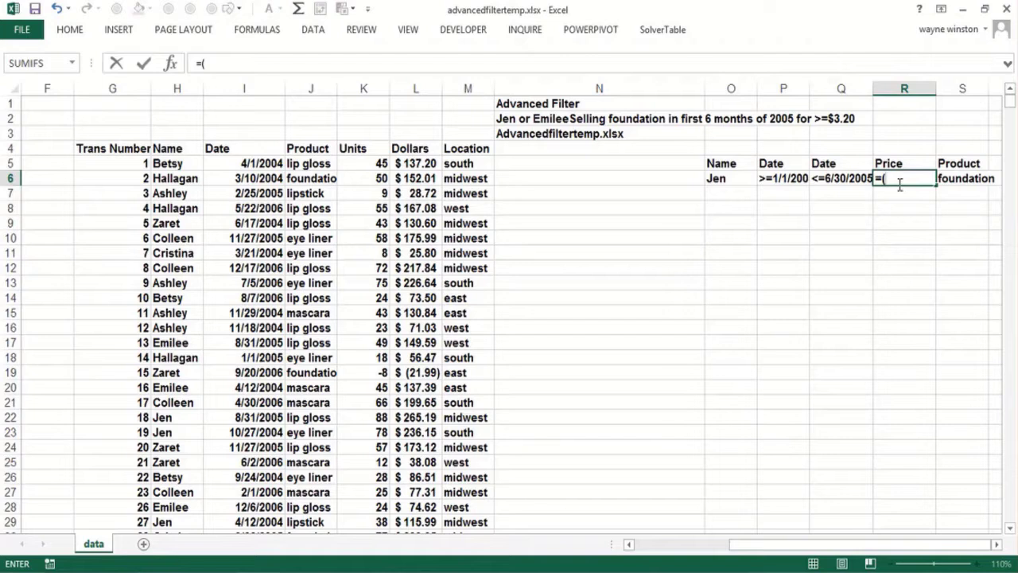
{"action": "type", "text": "(L5/5"}
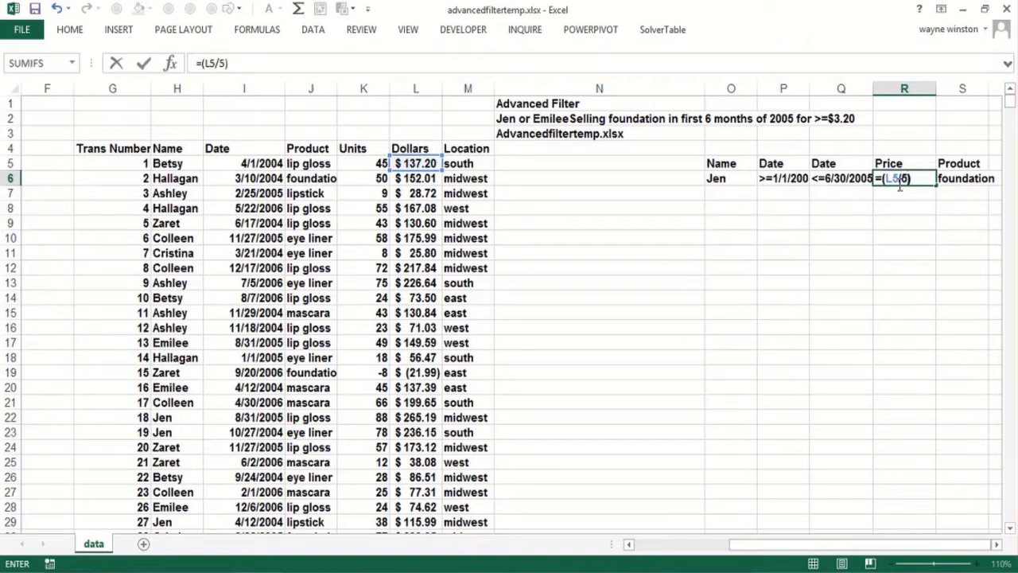
{"action": "type", "text": "L"}
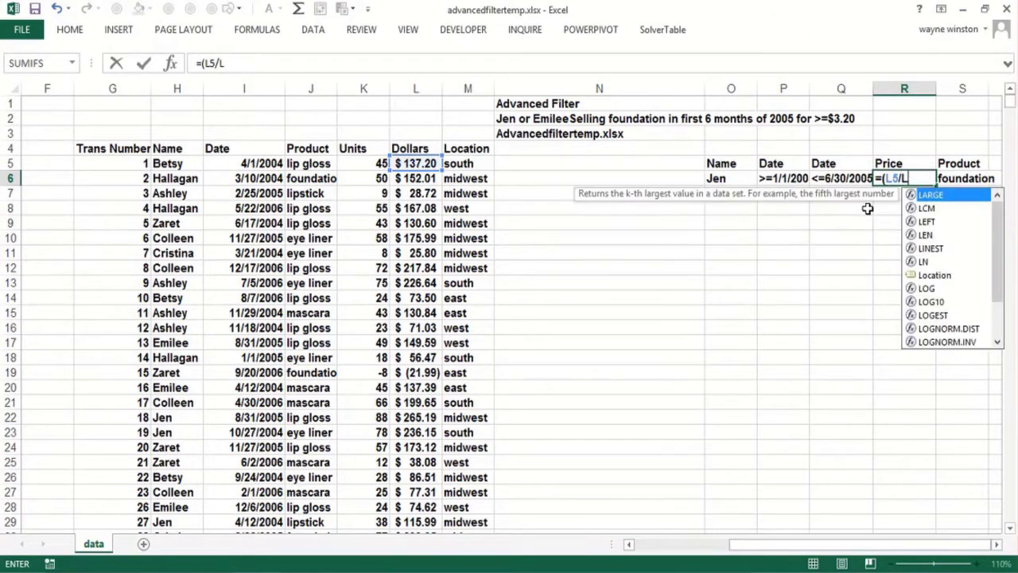
{"action": "key", "text": "BackSpace"}
{"action": "type", "text": "K5)>"}
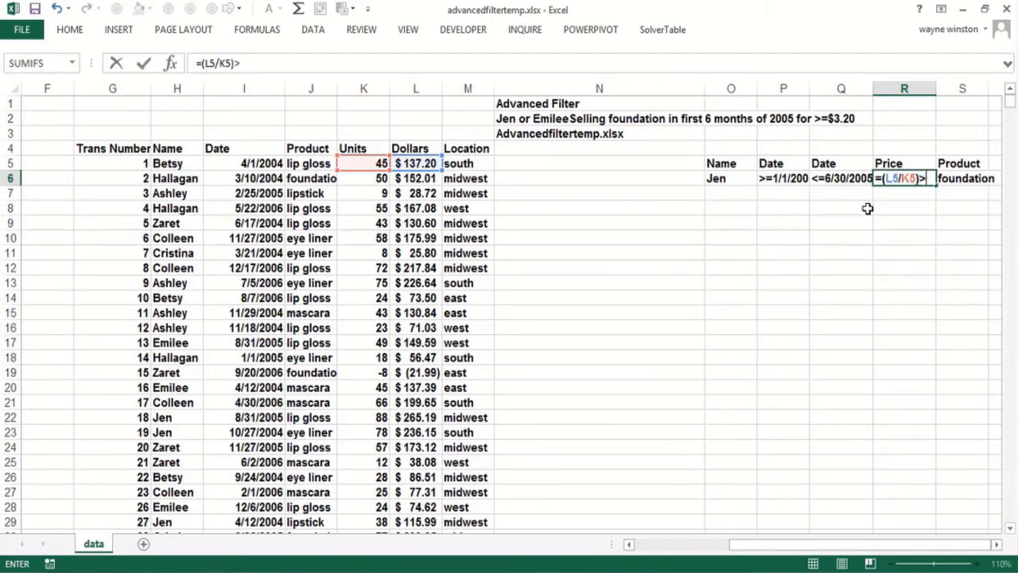
{"action": "type", "text": "=3.2"}
{"action": "key", "text": "Return"}
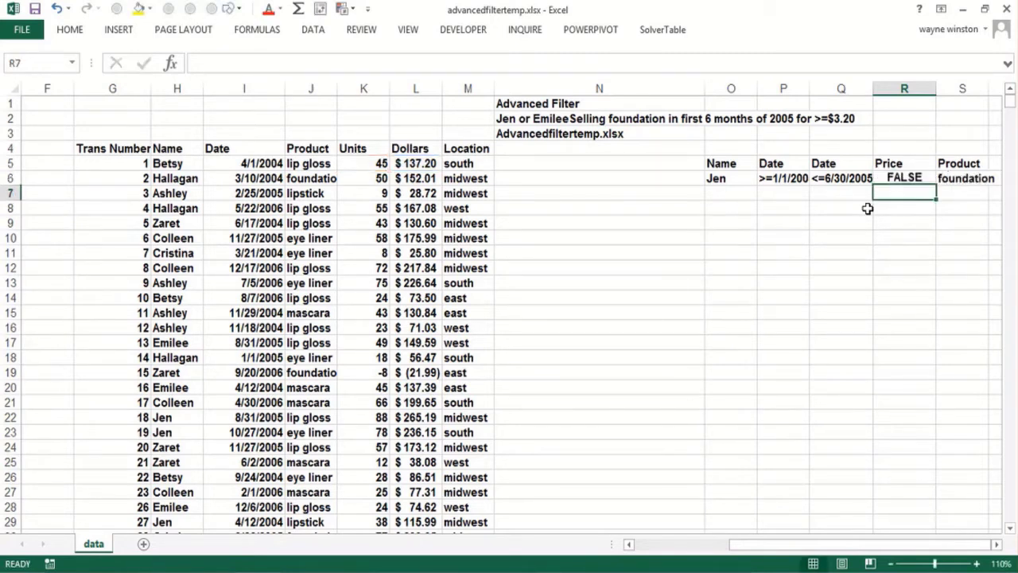
- Fill the criteria row O6:S6 down into row 7
{"action": "key", "text": "Right"}
{"action": "key", "text": "Left"}
{"action": "key", "text": "Left"}
{"action": "key", "text": "Left"}
{"action": "key", "text": "Left"}
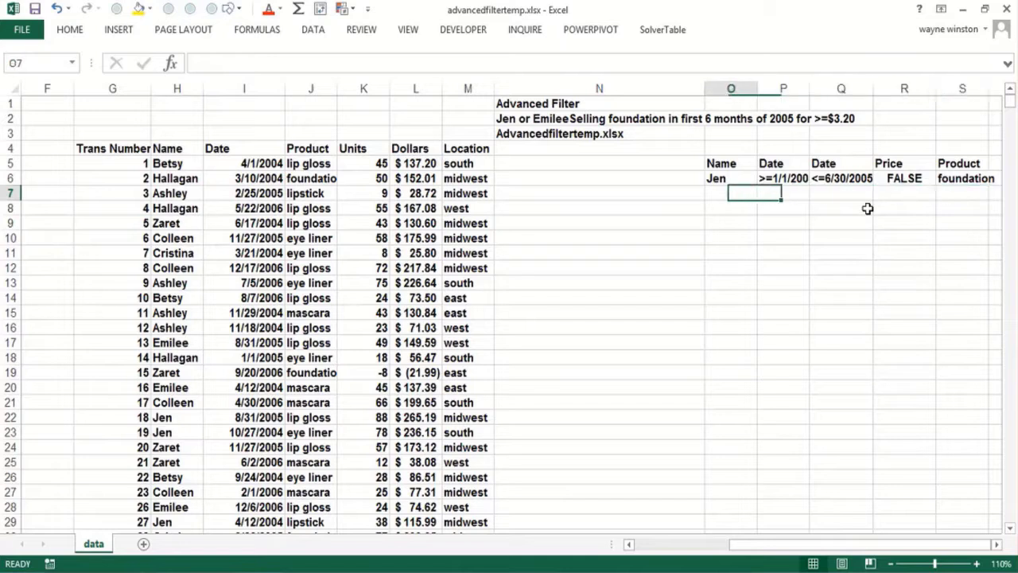
{"action": "key", "text": "Up"}
{"action": "key", "text": "shift+Right"}
{"action": "key", "text": "shift+Right"}
{"action": "key", "text": "shift+Right"}
{"action": "key", "text": "shift+Right"}
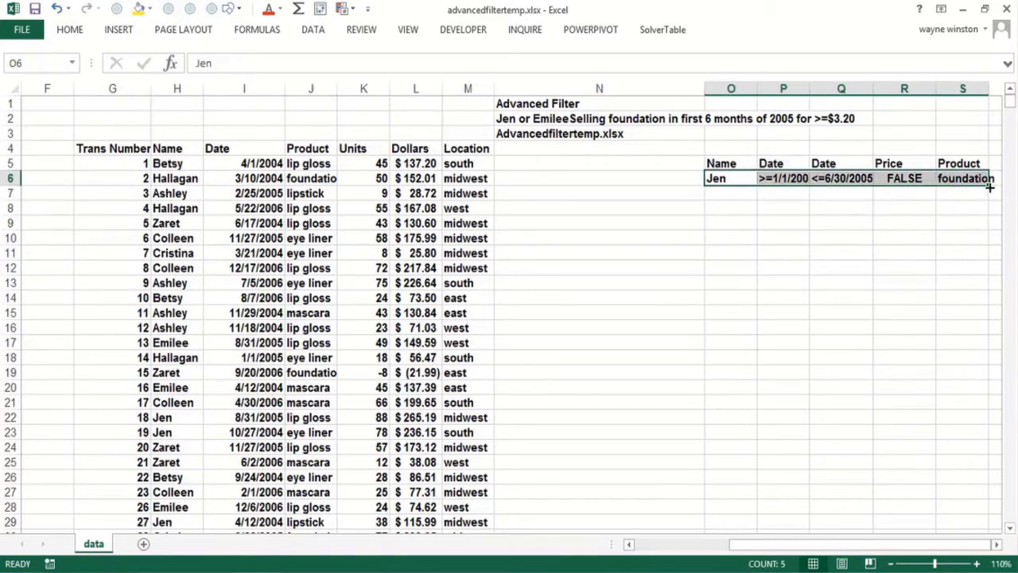
{"action": "left_click_drag", "start_coordinate": [989, 186], "coordinate": [966, 205]}
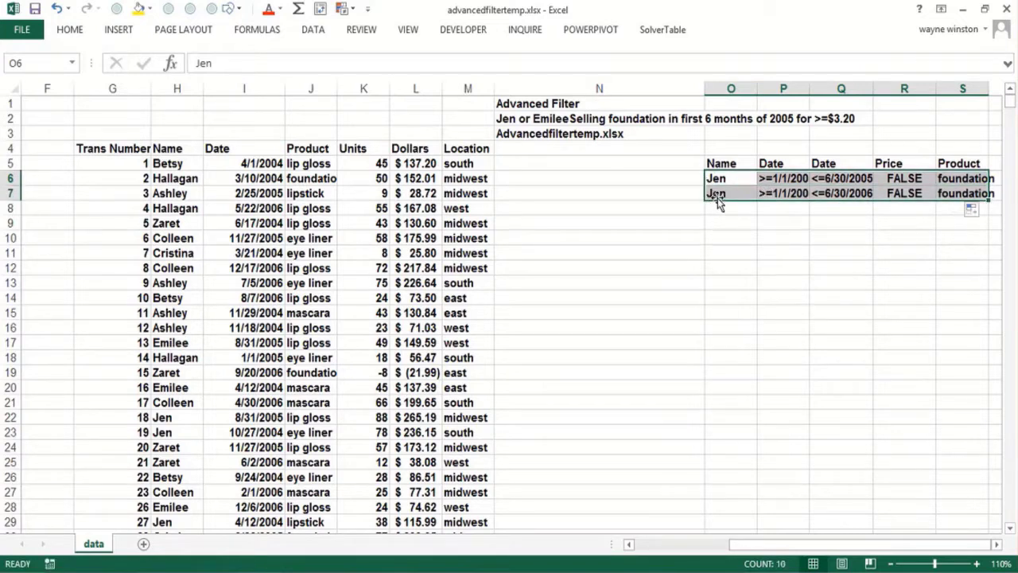
- Widen column P to fit its dates and replace the name in O7 with the second salesperson's name from the N2 description
{"action": "left_click", "coordinate": [717, 197]}
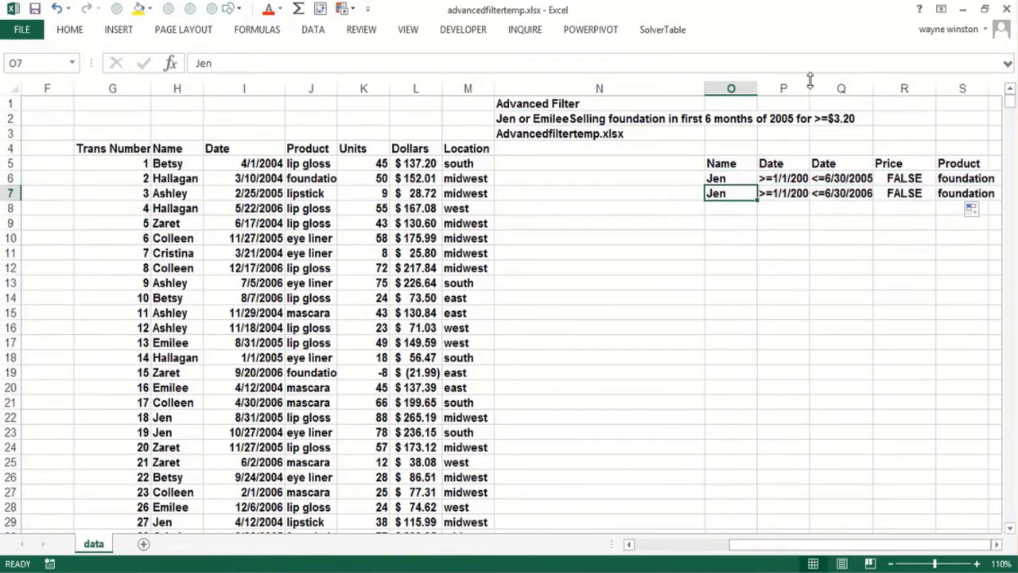
{"action": "left_click_drag", "start_coordinate": [809, 80], "coordinate": [818, 86]}
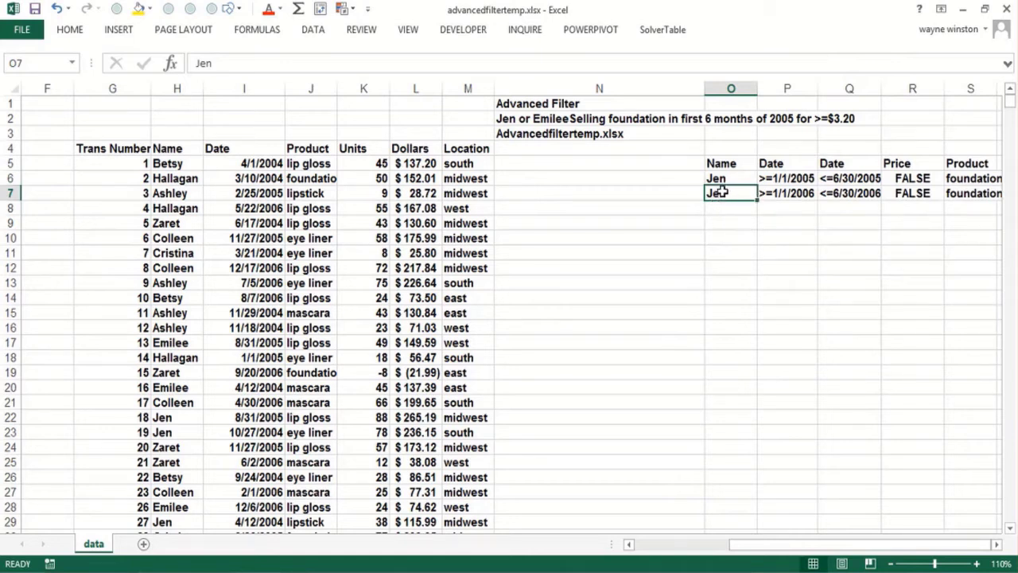
{"action": "type", "text": "Emilee"}
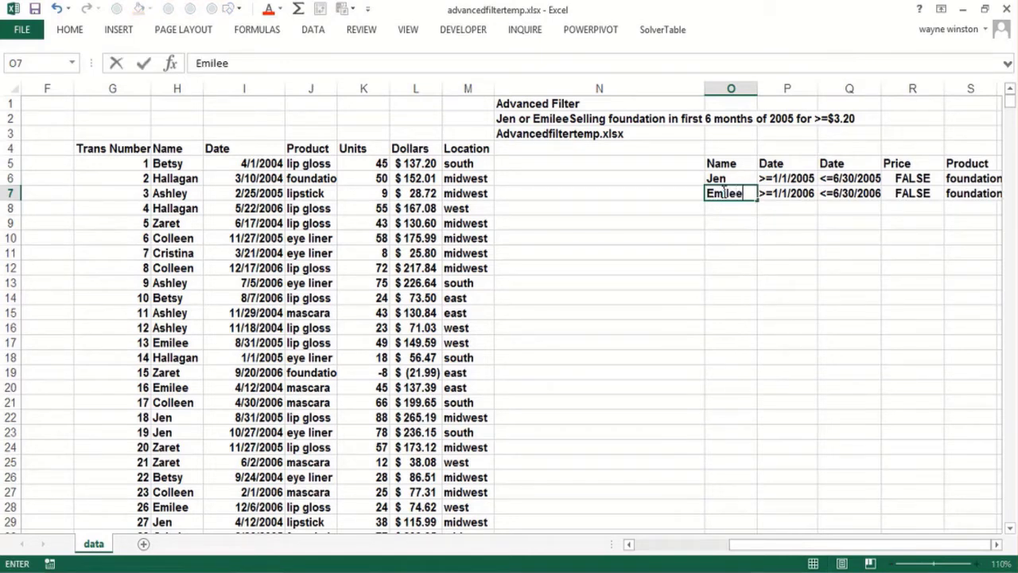
{"action": "key", "text": "Return"}
- Correct the start date criterion in P7 to >=1/1/2005
{"action": "key", "text": "Up"}
{"action": "key", "text": "Right"}
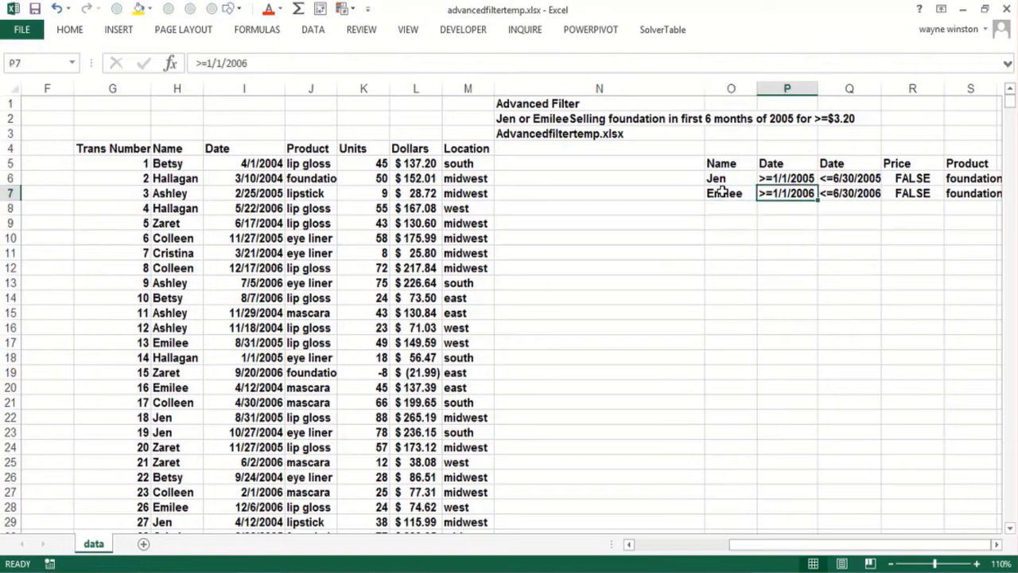
{"action": "key", "text": "F2"}
{"action": "key", "text": "BackSpace"}
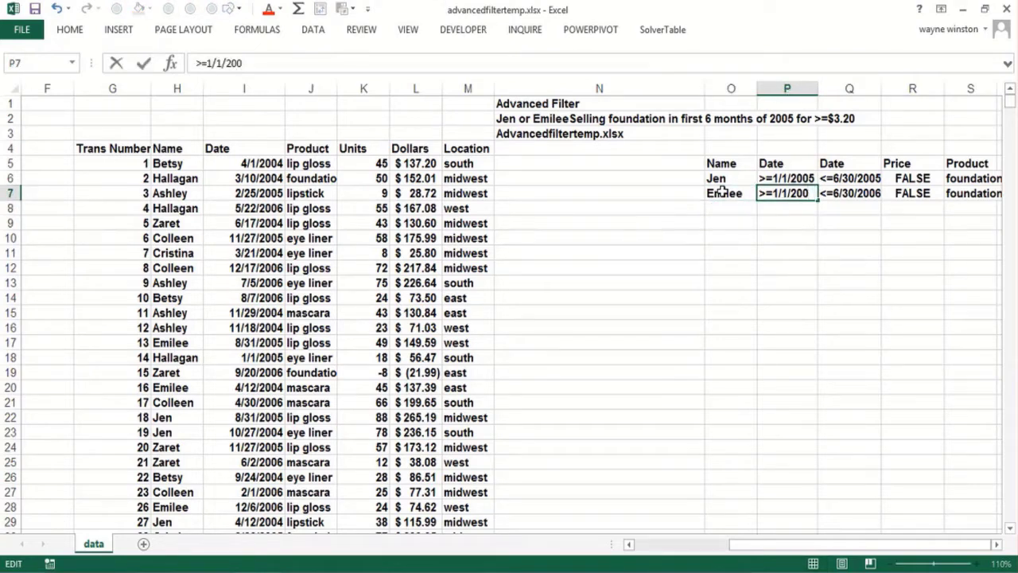
{"action": "type", "text": "5"}
{"action": "key", "text": "Return"}
- Correct the end date criterion in Q7 to <=6/30/2005
{"action": "key", "text": "Right"}
{"action": "key", "text": "Up"}
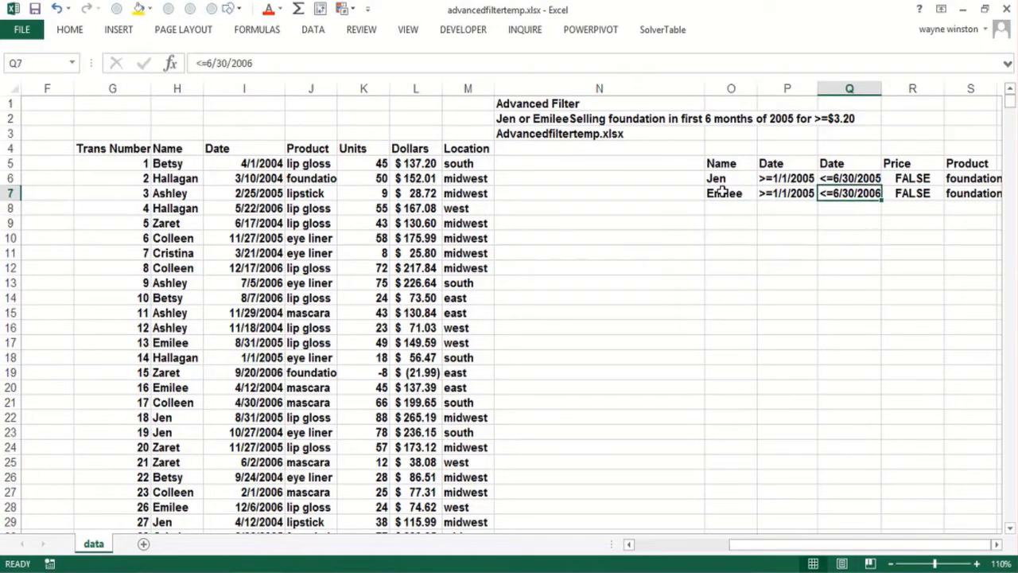
{"action": "key", "text": "F2"}
{"action": "key", "text": "BackSpace"}
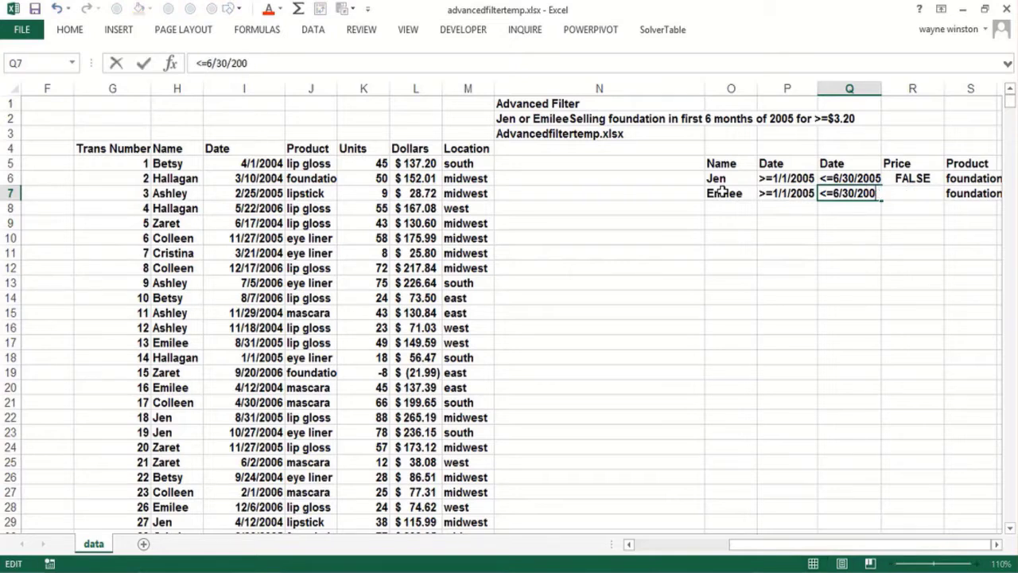
{"action": "type", "text": "5"}
{"action": "key", "text": "ctrl+Return"}
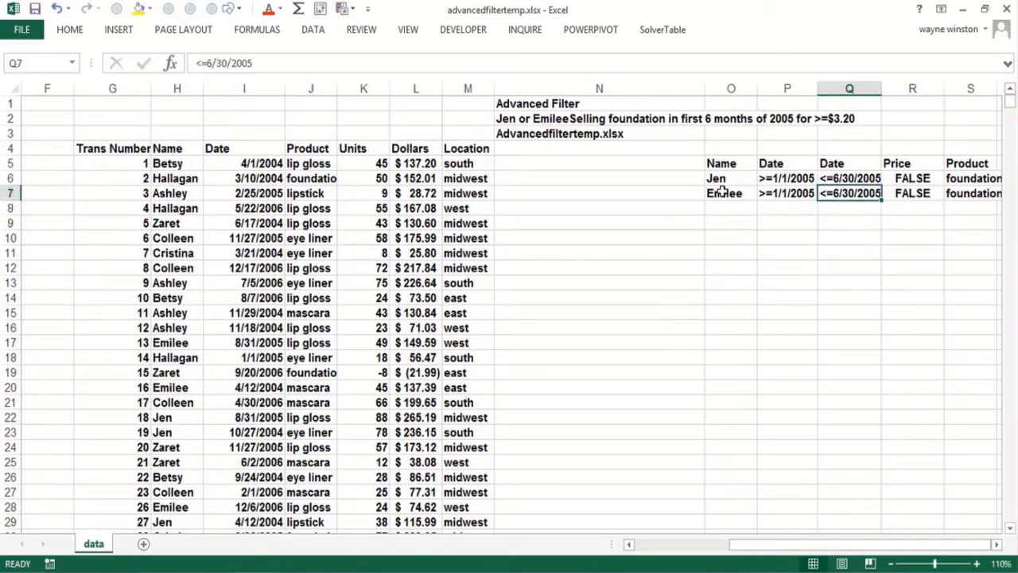
- Correct the price criterion formula in R7 so its Dollars and Units references point to the first data row
{"action": "key", "text": "Right"}
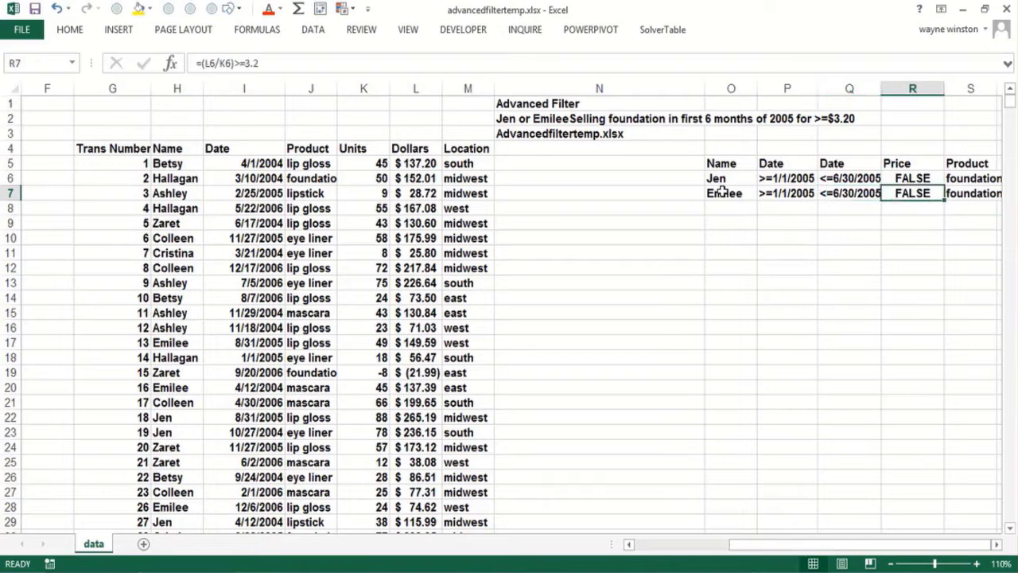
{"action": "left_click", "coordinate": [213, 67]}
{"action": "key", "text": "BackSpace"}
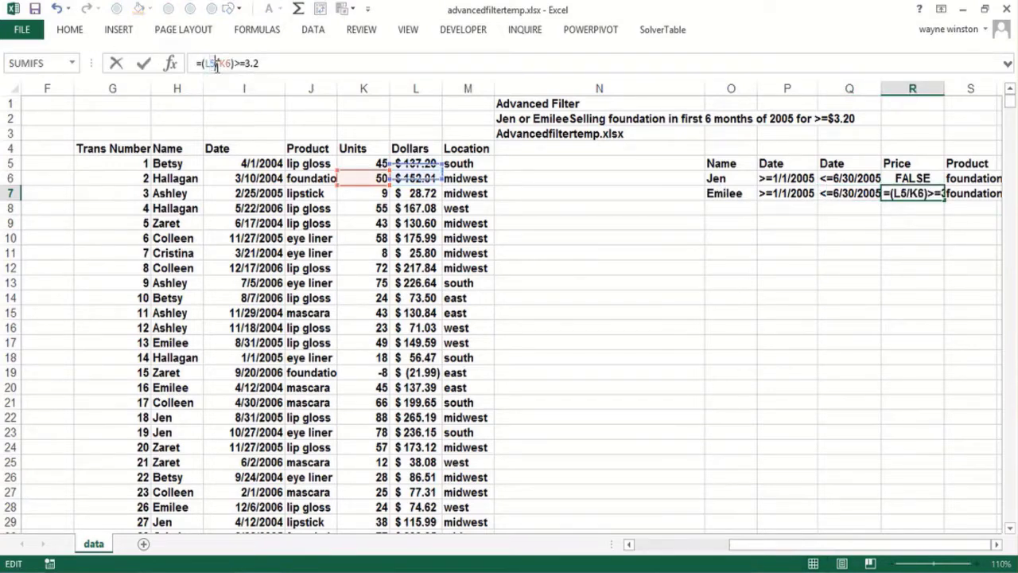
{"action": "type", "text": "5"}
{"action": "key", "text": "Return"}
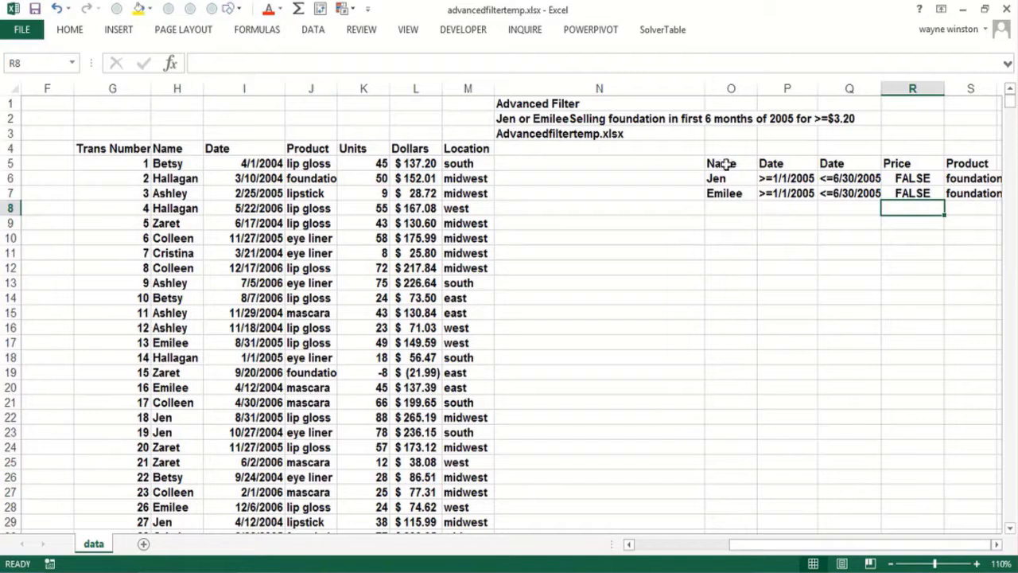
{"action": "left_click", "coordinate": [905, 193]}
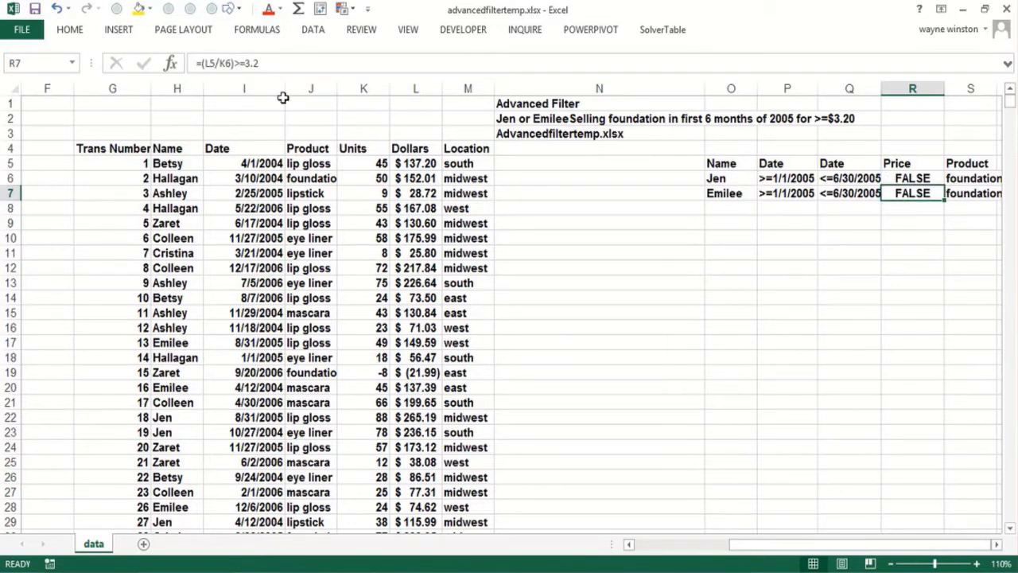
{"action": "left_click", "coordinate": [226, 67]}
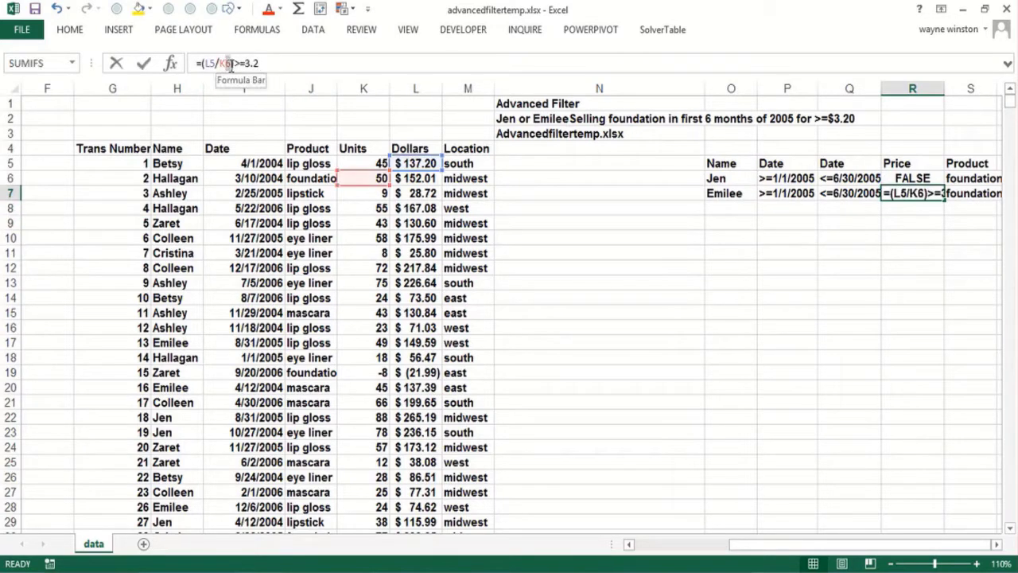
{"action": "key", "text": "Return"}
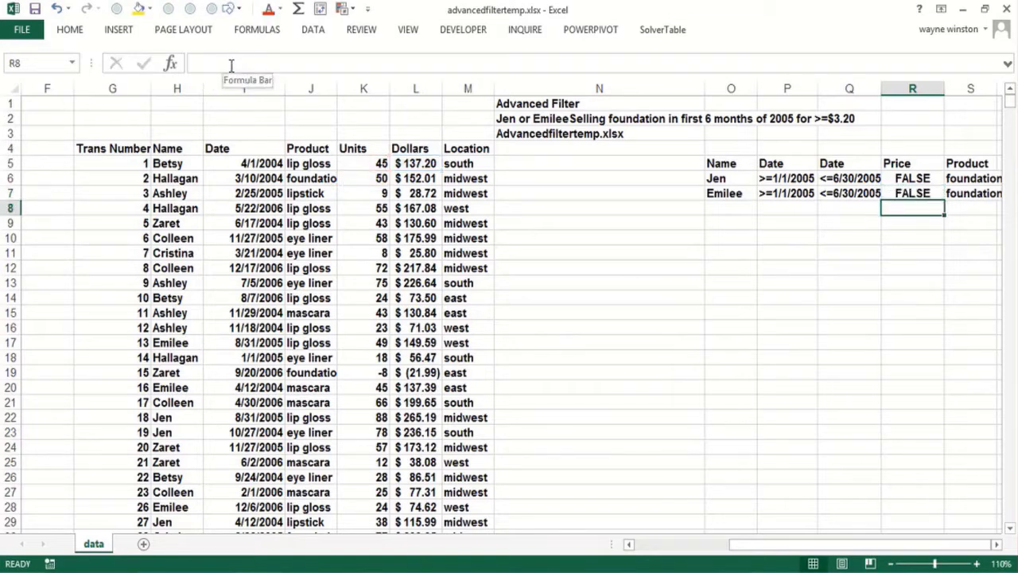
{"action": "left_click", "coordinate": [784, 265]}
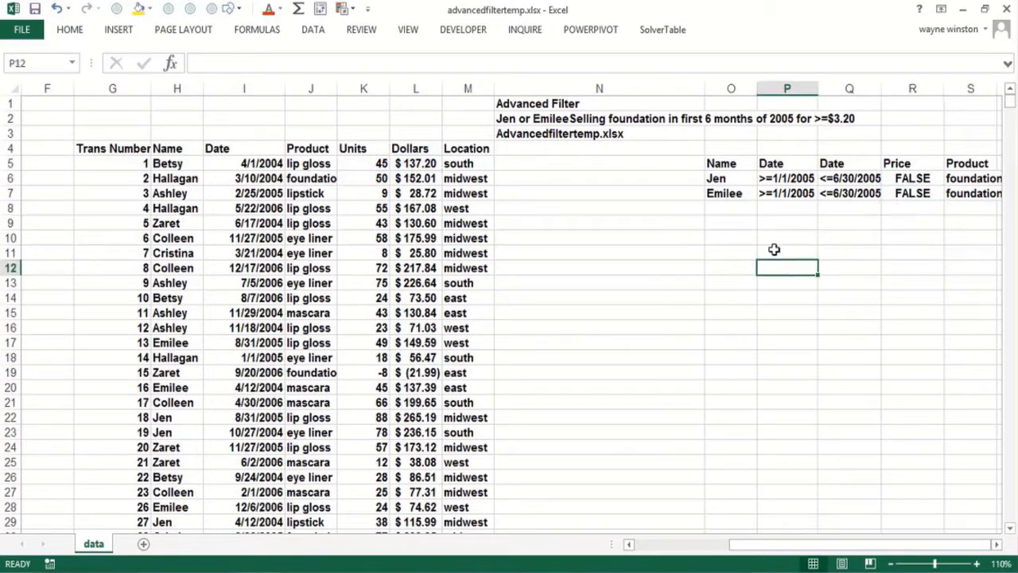
{"action": "key", "text": "Right"}
{"action": "key", "text": "Right"}
{"action": "key", "text": "Right"}
{"action": "key", "text": "Right"}
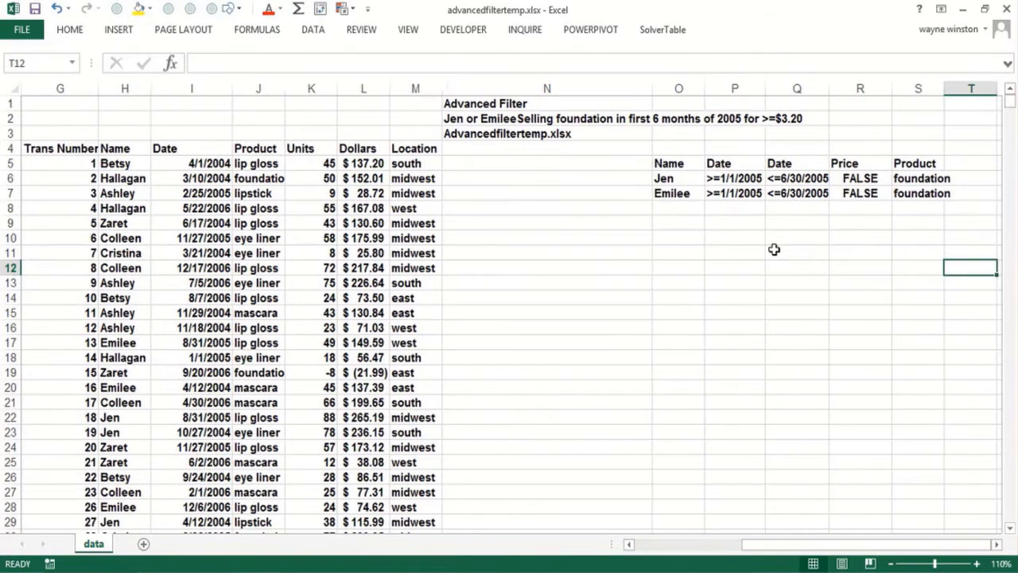
{"action": "left_click", "coordinate": [572, 239]}
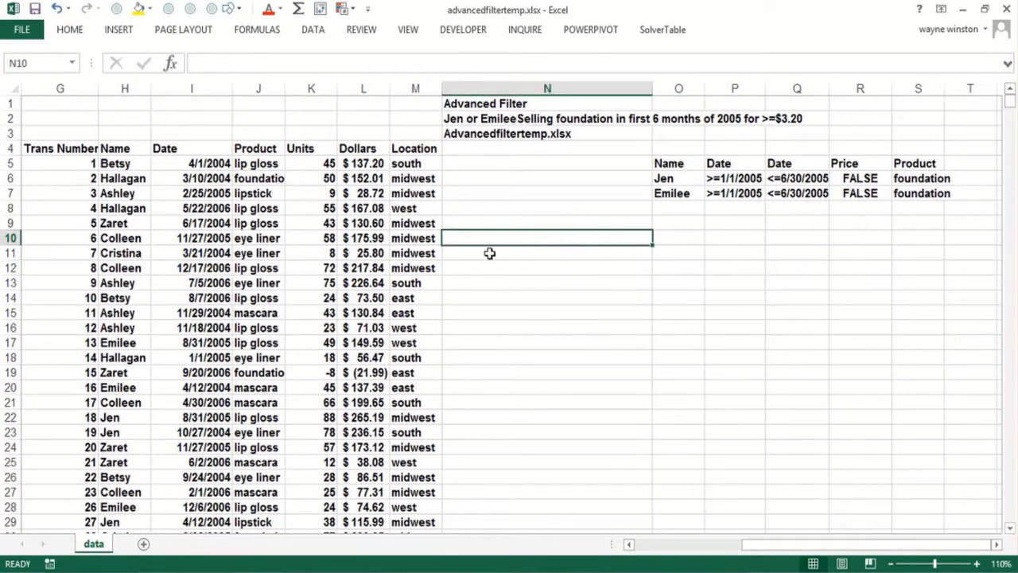
{"action": "left_click", "coordinate": [223, 226]}
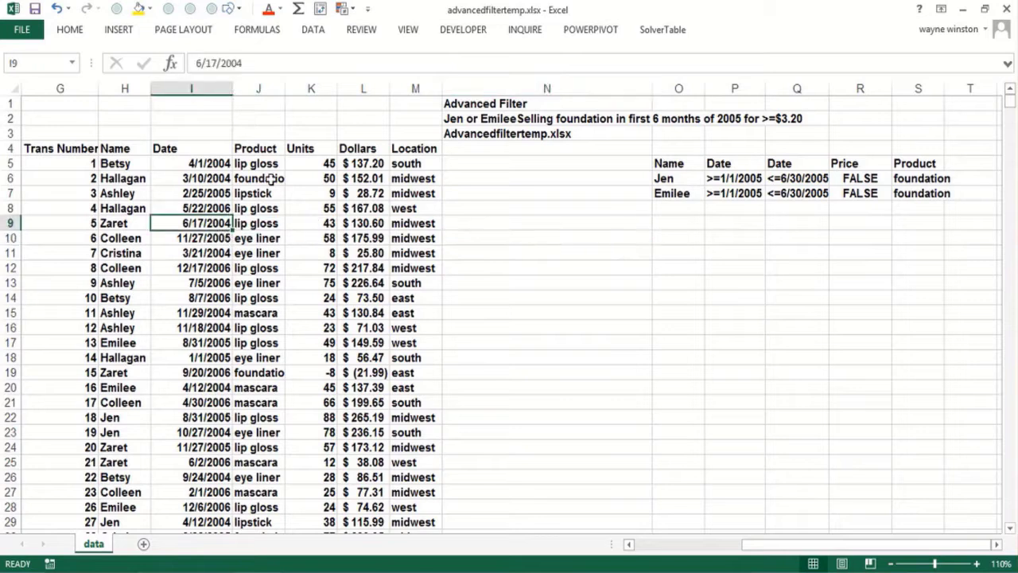
- Insert an entire blank column at N4, between the sales data and the criteria notes
{"action": "left_click", "coordinate": [462, 150]}
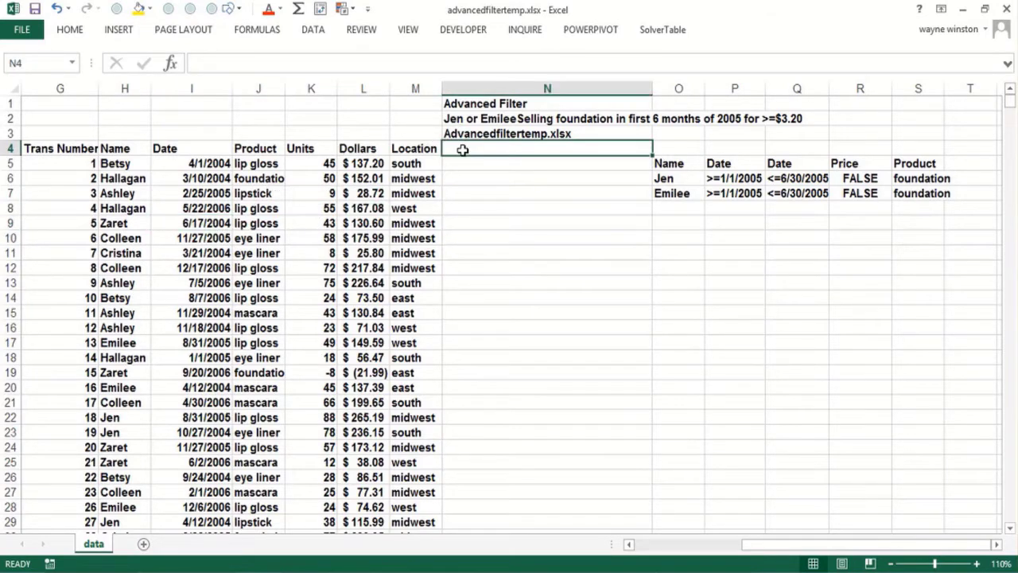
{"action": "right_click", "coordinate": [462, 150]}
{"action": "left_click", "coordinate": [478, 260]}
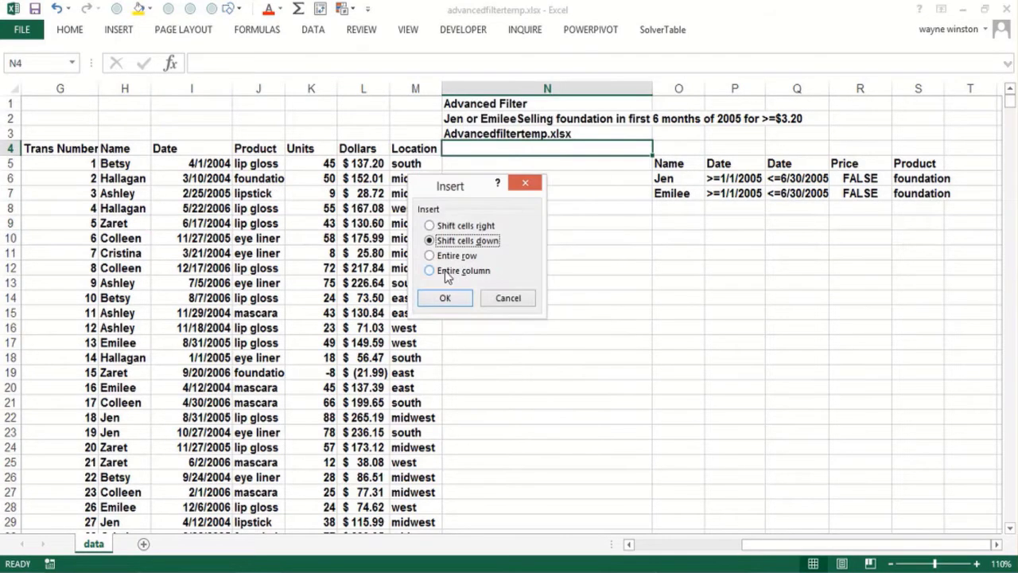
{"action": "left_click", "coordinate": [445, 272]}
{"action": "left_click", "coordinate": [445, 297]}
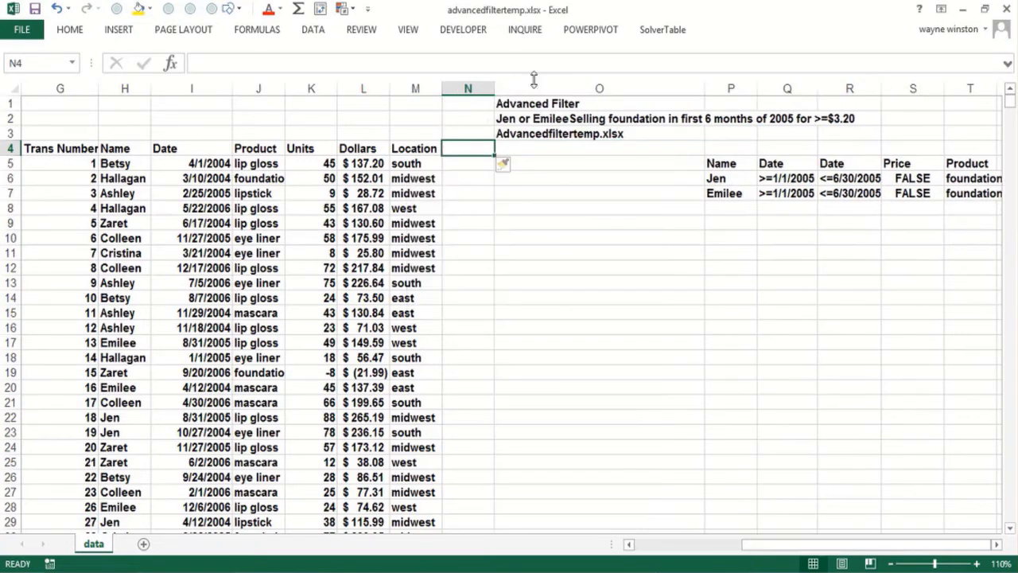
- Start an Advanced Filter on the sales data that copies to another location, with P5:T7 as the criteria range
{"action": "left_click", "coordinate": [256, 223]}
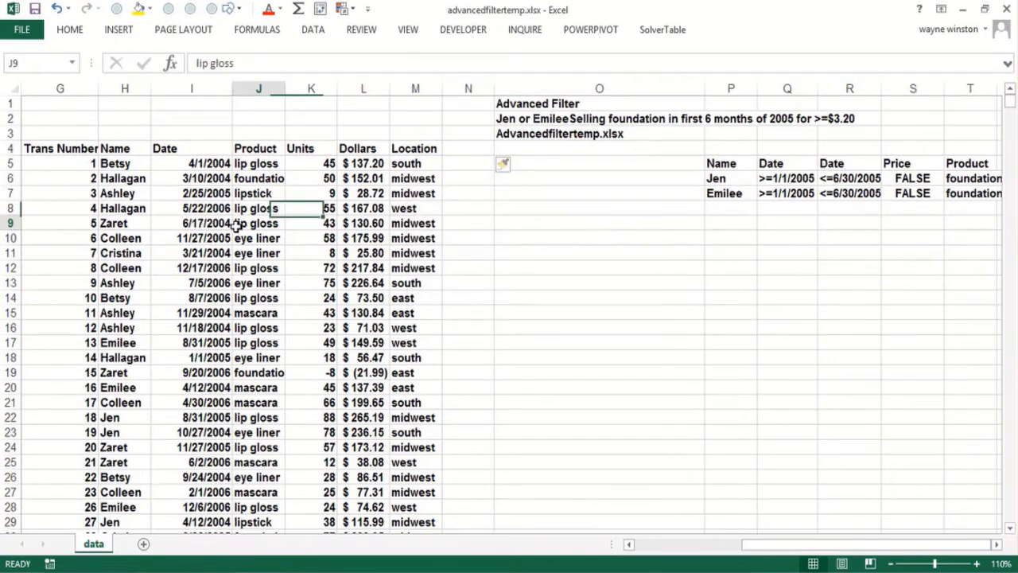
{"action": "left_click", "coordinate": [316, 29]}
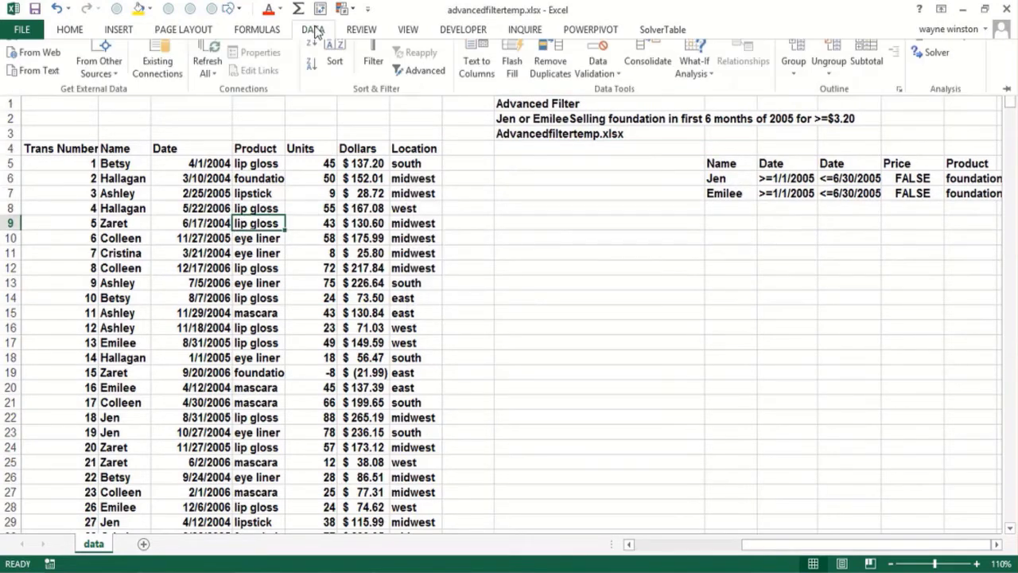
{"action": "left_click", "coordinate": [422, 88]}
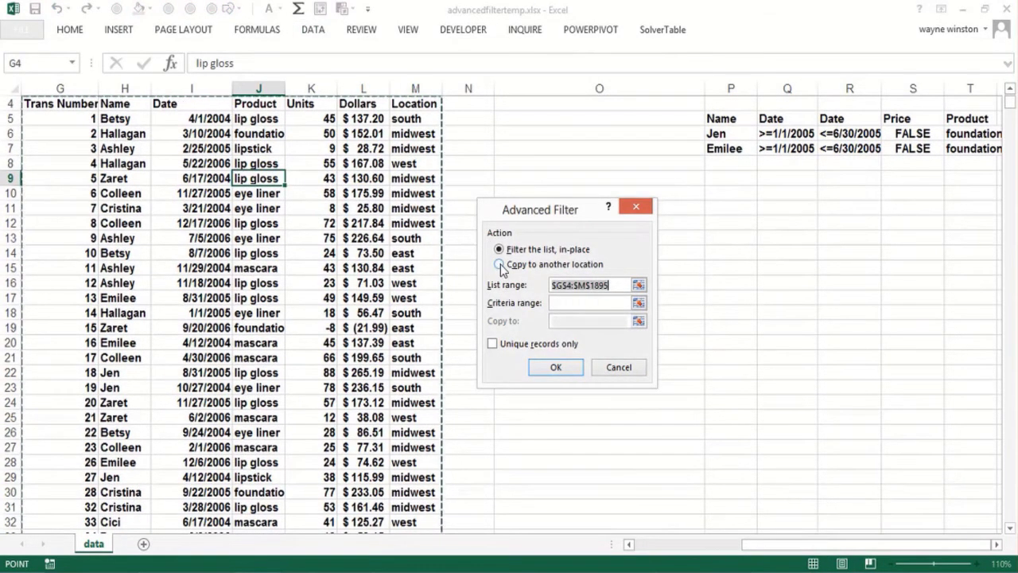
{"action": "left_click", "coordinate": [500, 265]}
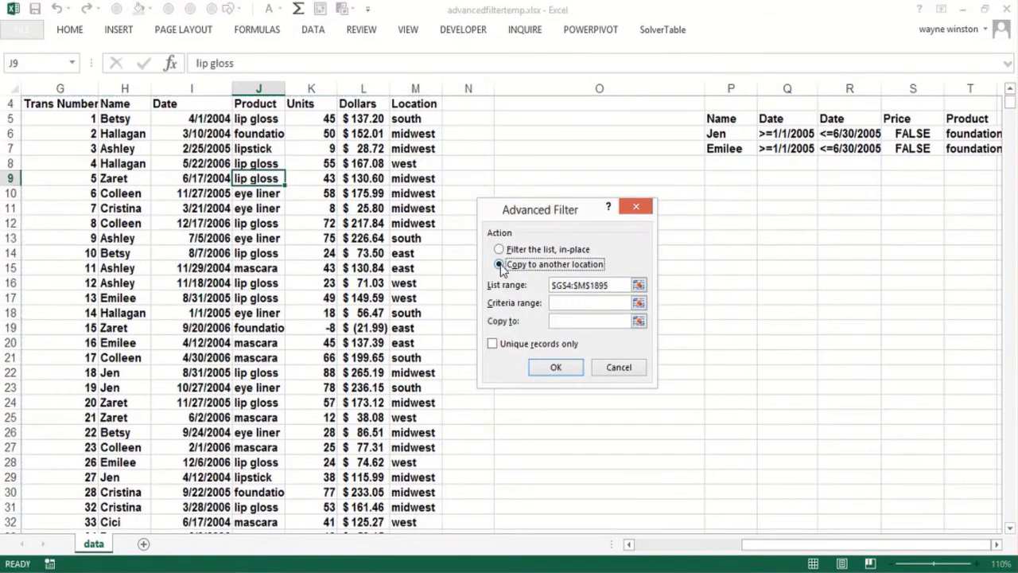
{"action": "left_click", "coordinate": [602, 302]}
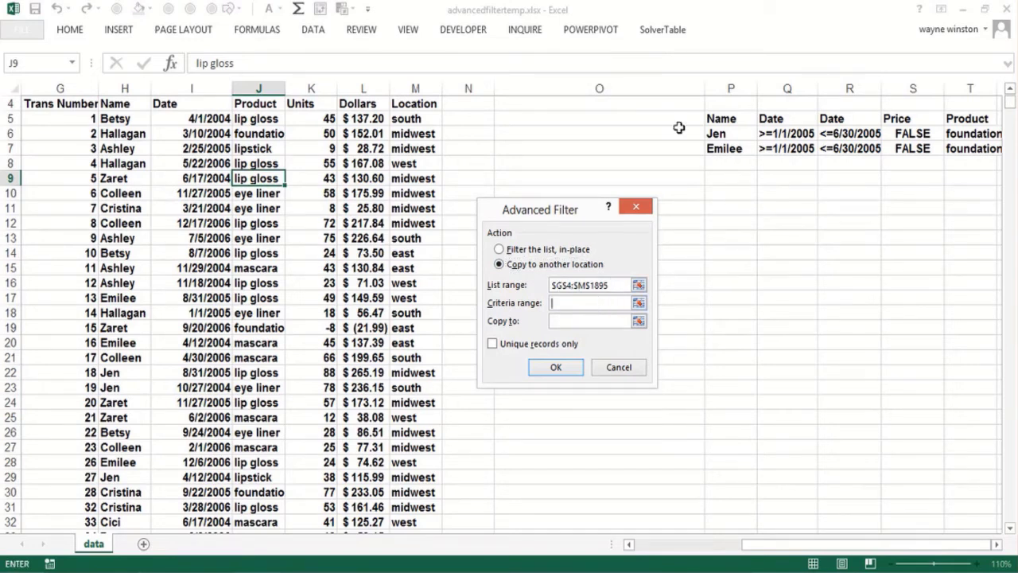
{"action": "left_click", "coordinate": [743, 117]}
{"action": "left_click_drag", "start_coordinate": [742, 117], "coordinate": [963, 146]}
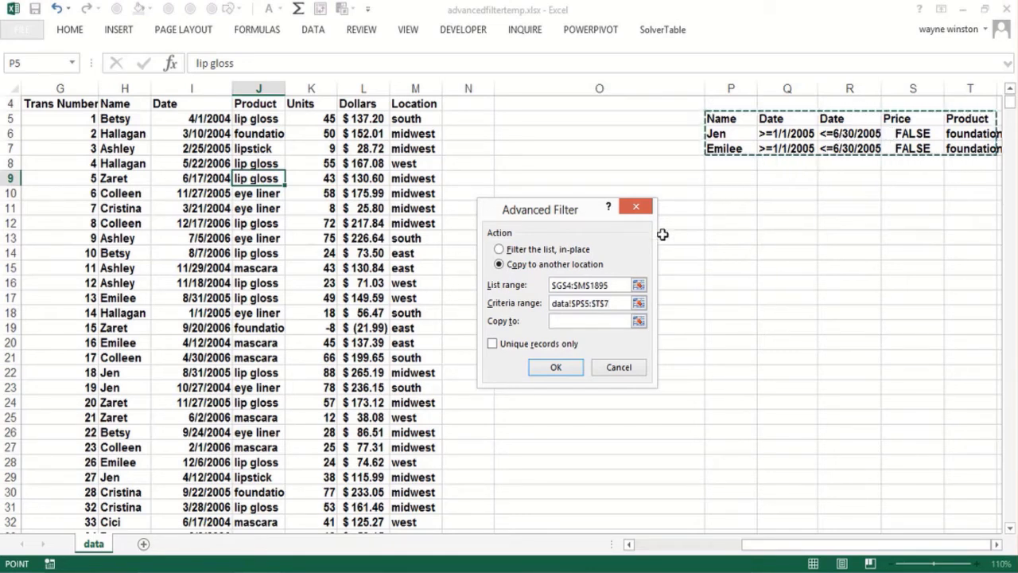
- Set the Advanced Filter's copy destination to Q22 and run the filter
{"action": "left_click", "coordinate": [567, 325]}
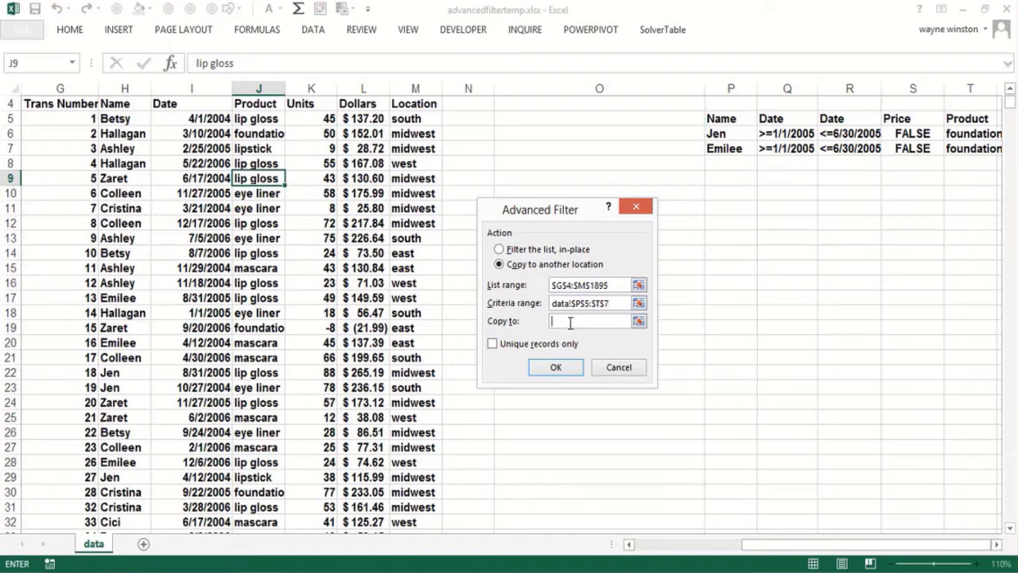
{"action": "left_click", "coordinate": [771, 369]}
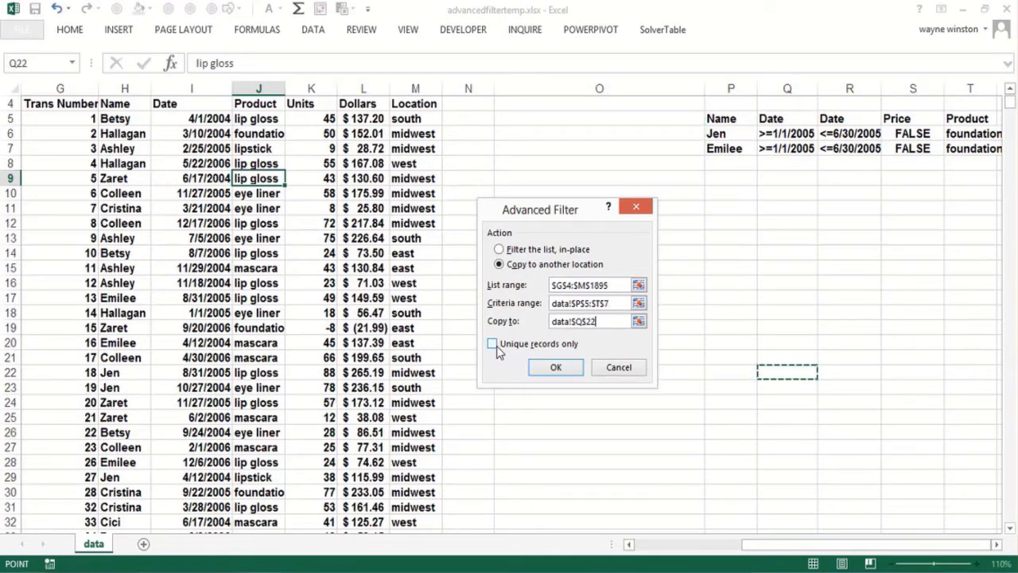
{"action": "left_click", "coordinate": [554, 365]}
- Examine the extracted records' header row from transaction number across to location
{"action": "left_click", "coordinate": [636, 370]}
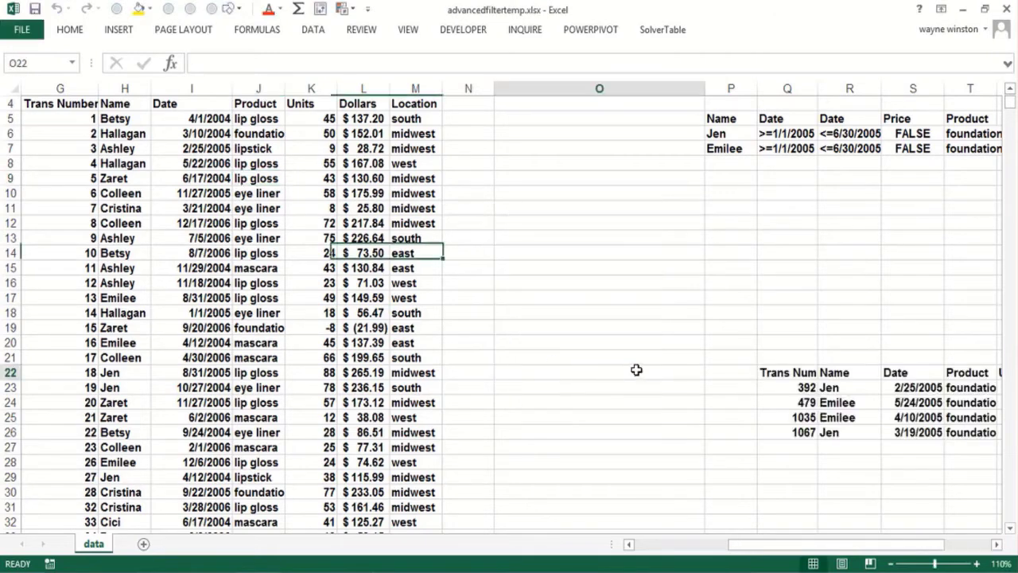
{"action": "key", "text": "Right"}
{"action": "key", "text": "Right"}
{"action": "key", "text": "Right"}
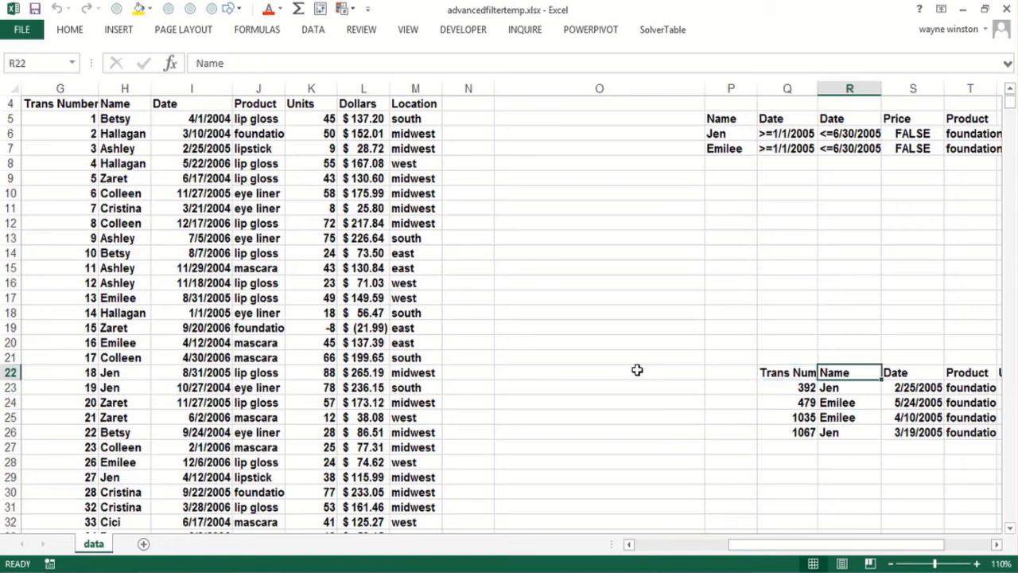
{"action": "key", "text": "Right"}
{"action": "key", "text": "Right"}
{"action": "key", "text": "Right"}
{"action": "key", "text": "Right"}
{"action": "key", "text": "Right"}
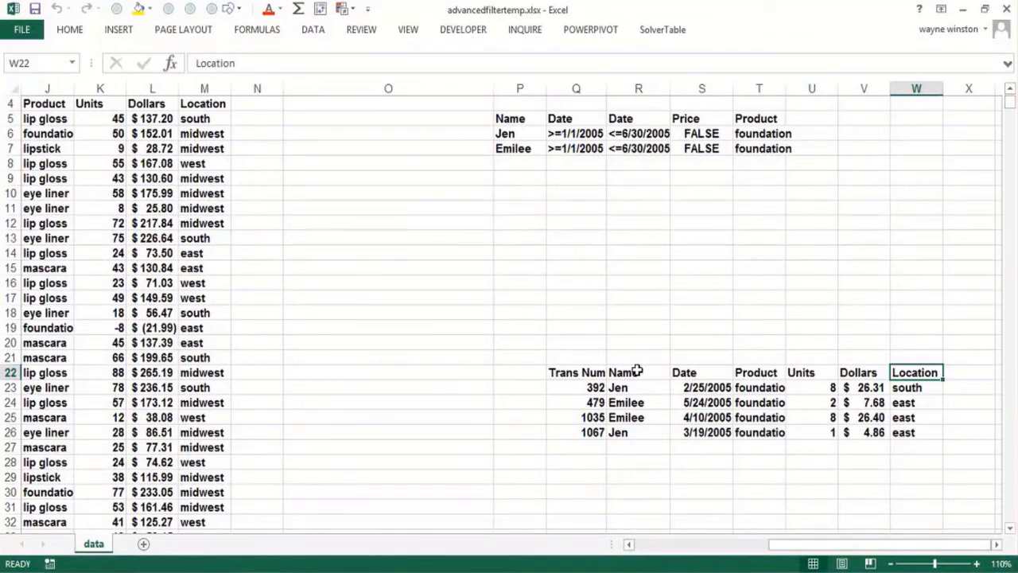
- Calculate the unit price of the first extracted record in X23 as =V23/U23
{"action": "key", "text": "Left"}
{"action": "key", "text": "Left"}
{"action": "key", "text": "Right"}
{"action": "key", "text": "Right"}
{"action": "key", "text": "Right"}
{"action": "key", "text": "Down"}
{"action": "type", "text": "="}
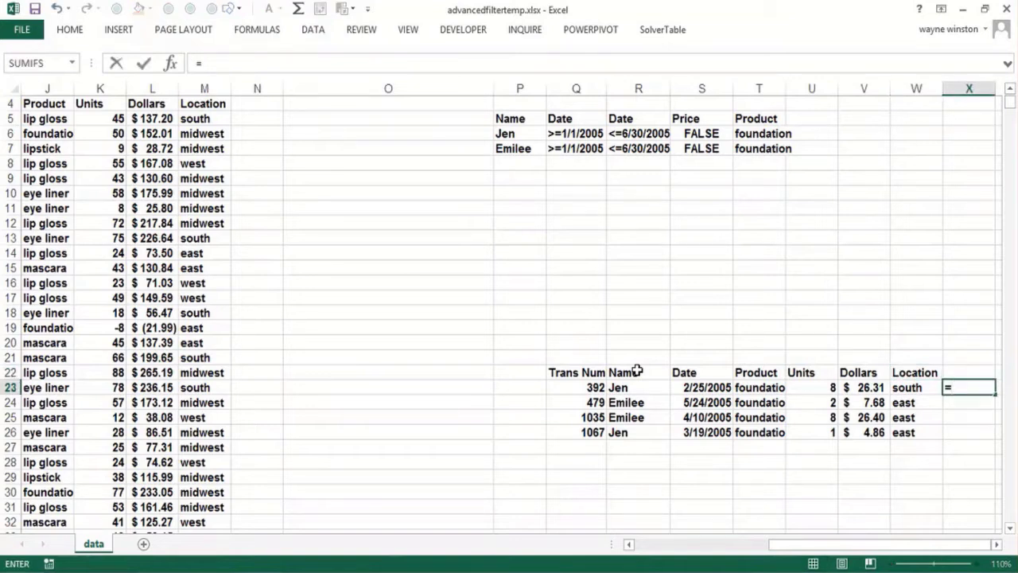
{"action": "left_click", "coordinate": [843, 387]}
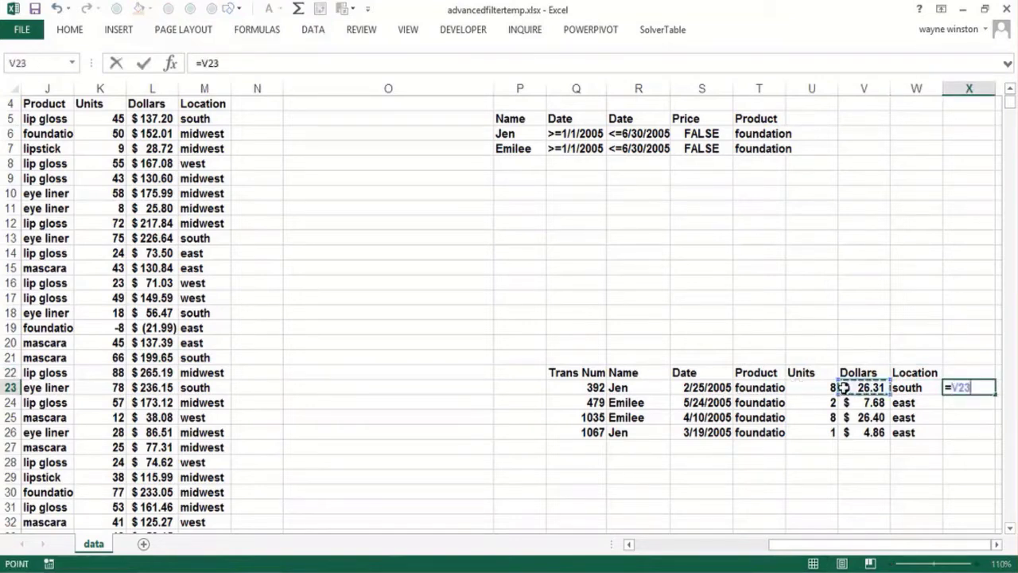
{"action": "type", "text": "/"}
{"action": "left_click", "coordinate": [827, 388]}
{"action": "key", "text": "Return"}
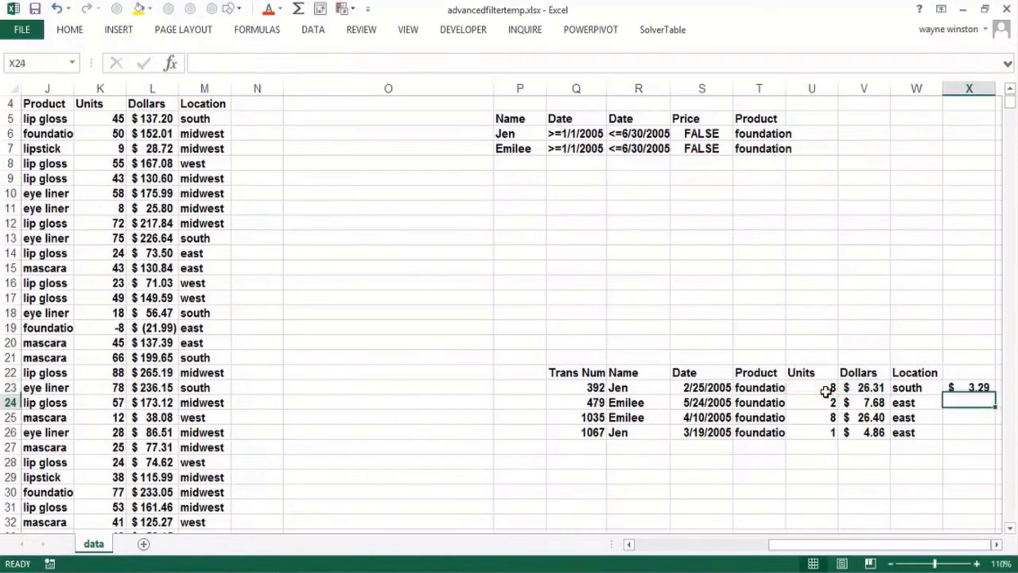
- Fill the unit price formula from X23 down to X26
{"action": "left_click", "coordinate": [985, 387]}
{"action": "left_click_drag", "start_coordinate": [994, 394], "coordinate": [985, 438]}
{"action": "left_click", "coordinate": [595, 498]}
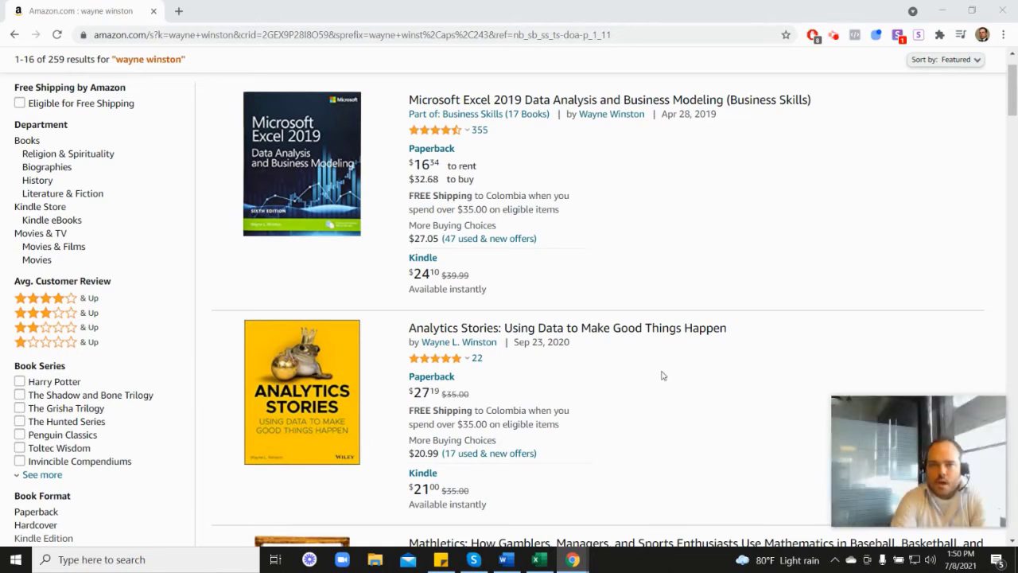
- Look through the Amazon book search results and view the rating breakdown of Marketing Analytics: Data-Driven Techniques with Microsoft Excel
{"action": "mouse_move", "coordinate": [436, 137]}
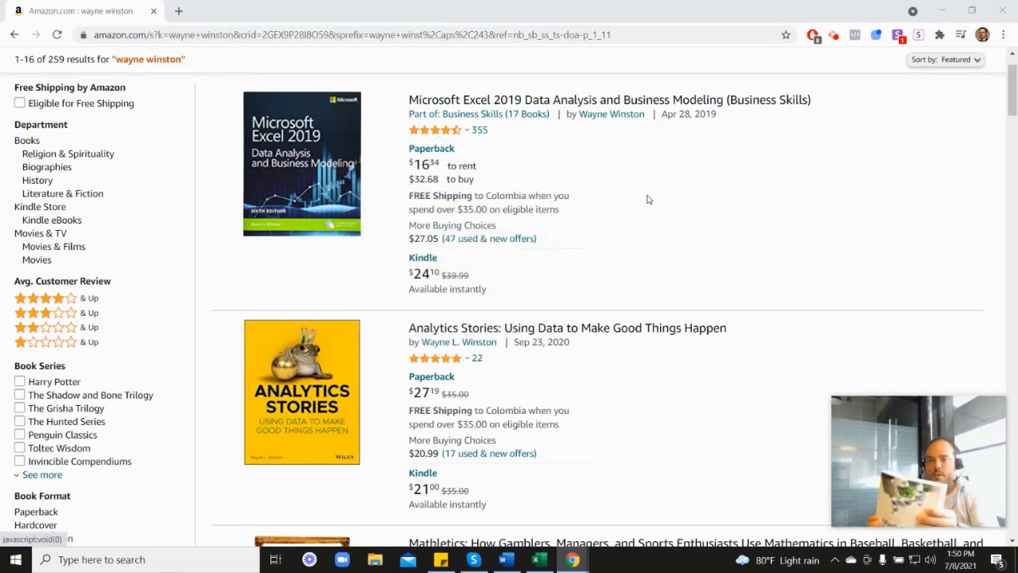
{"action": "scroll", "coordinate": [911, 327], "scroll_direction": "down", "scroll_amount": 6}
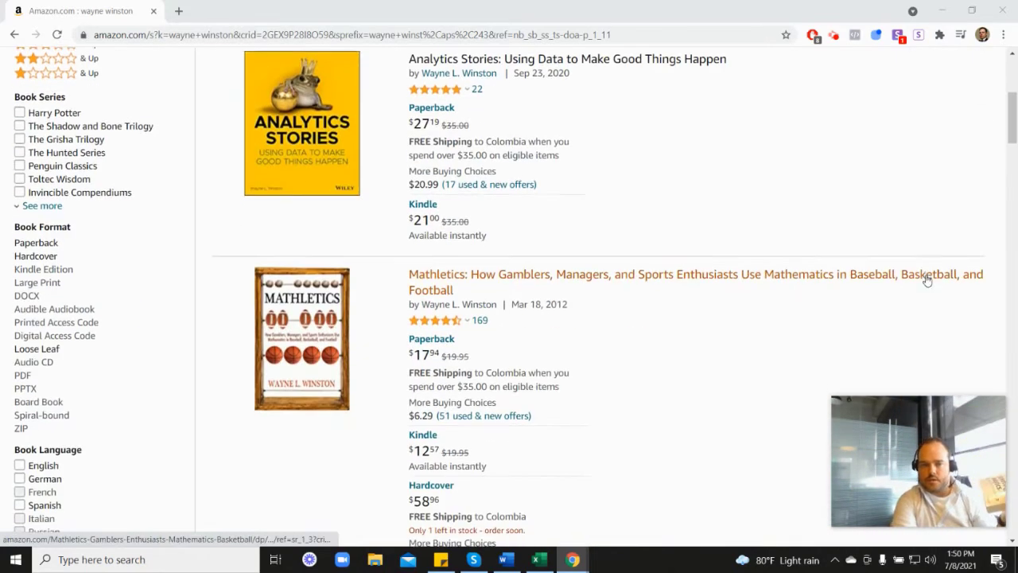
{"action": "scroll", "coordinate": [792, 388], "scroll_direction": "down", "scroll_amount": 1}
{"action": "mouse_move", "coordinate": [450, 301]}
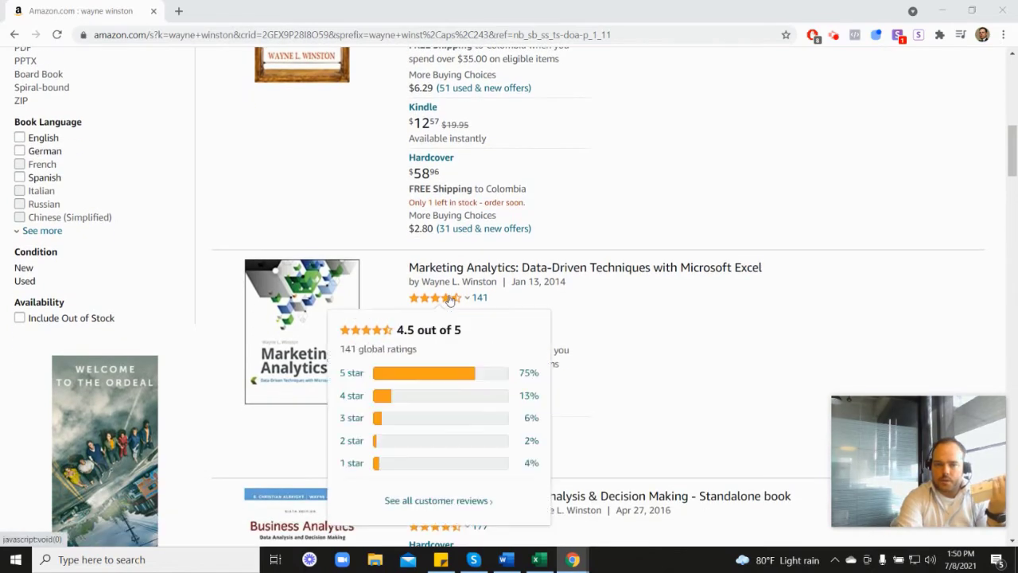
{"action": "scroll", "coordinate": [580, 287], "scroll_direction": "up", "scroll_amount": 6}
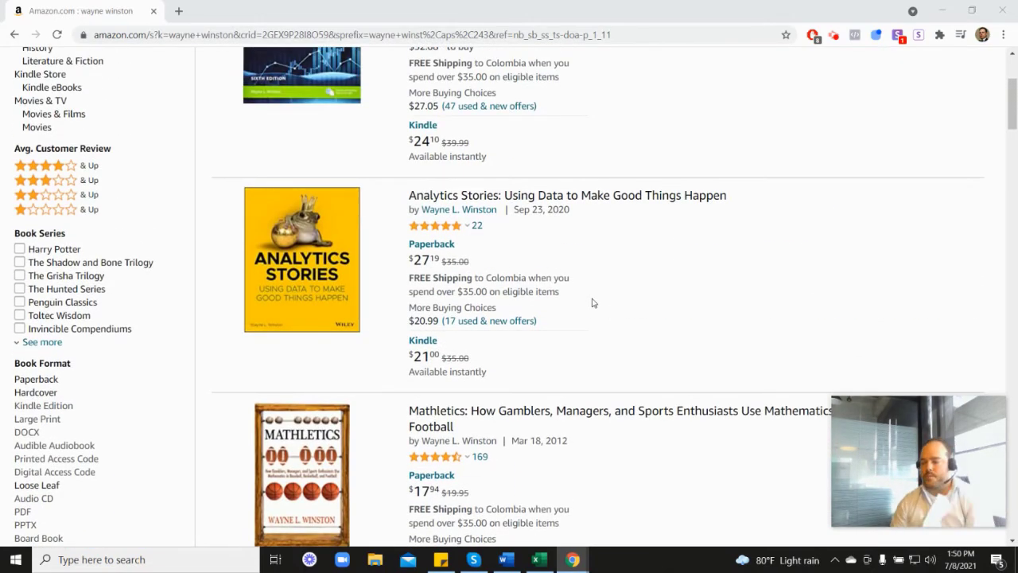